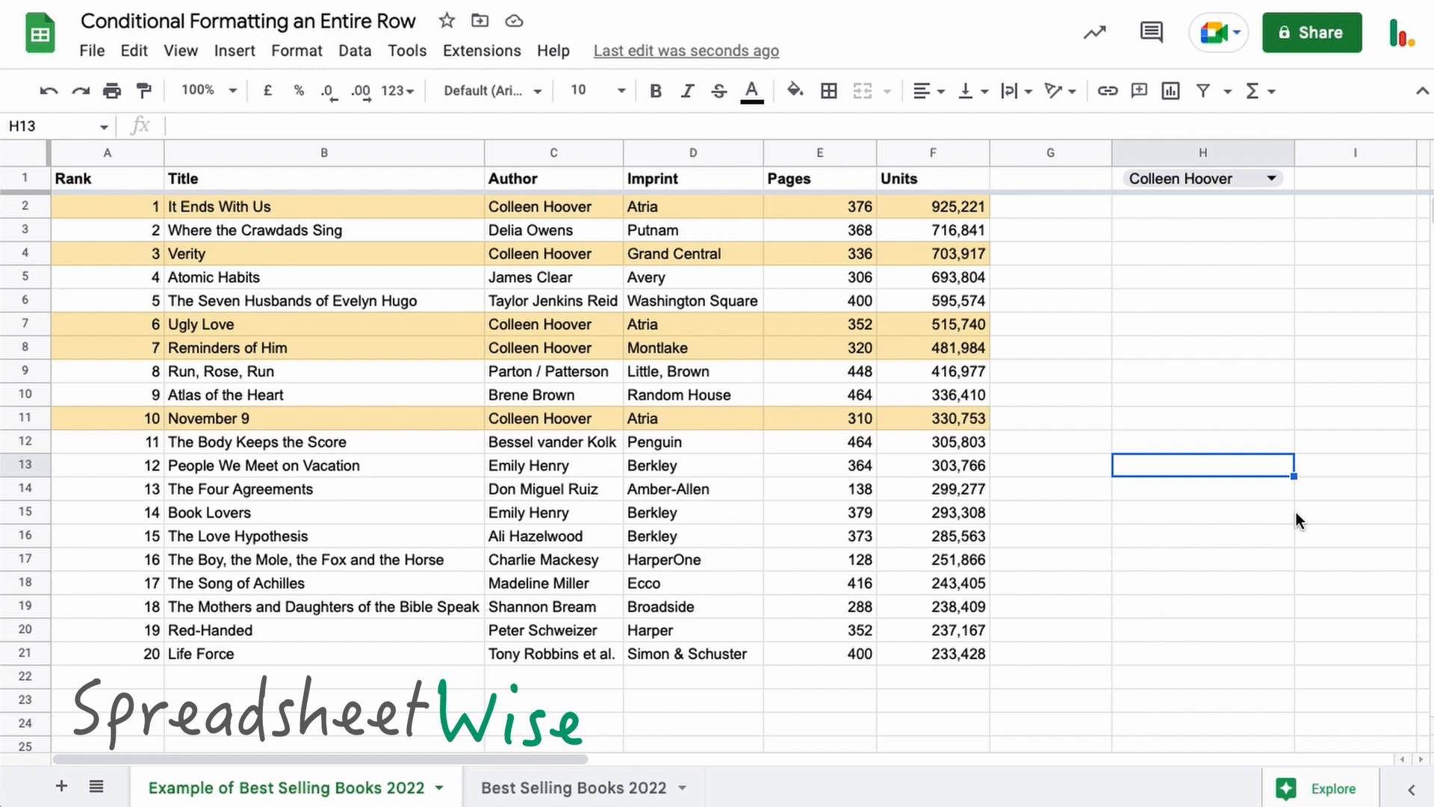
Step: Choose Emily Henry in the H1 author chip so her rows highlight
{"action": "left_click", "coordinate": [1273, 182]}
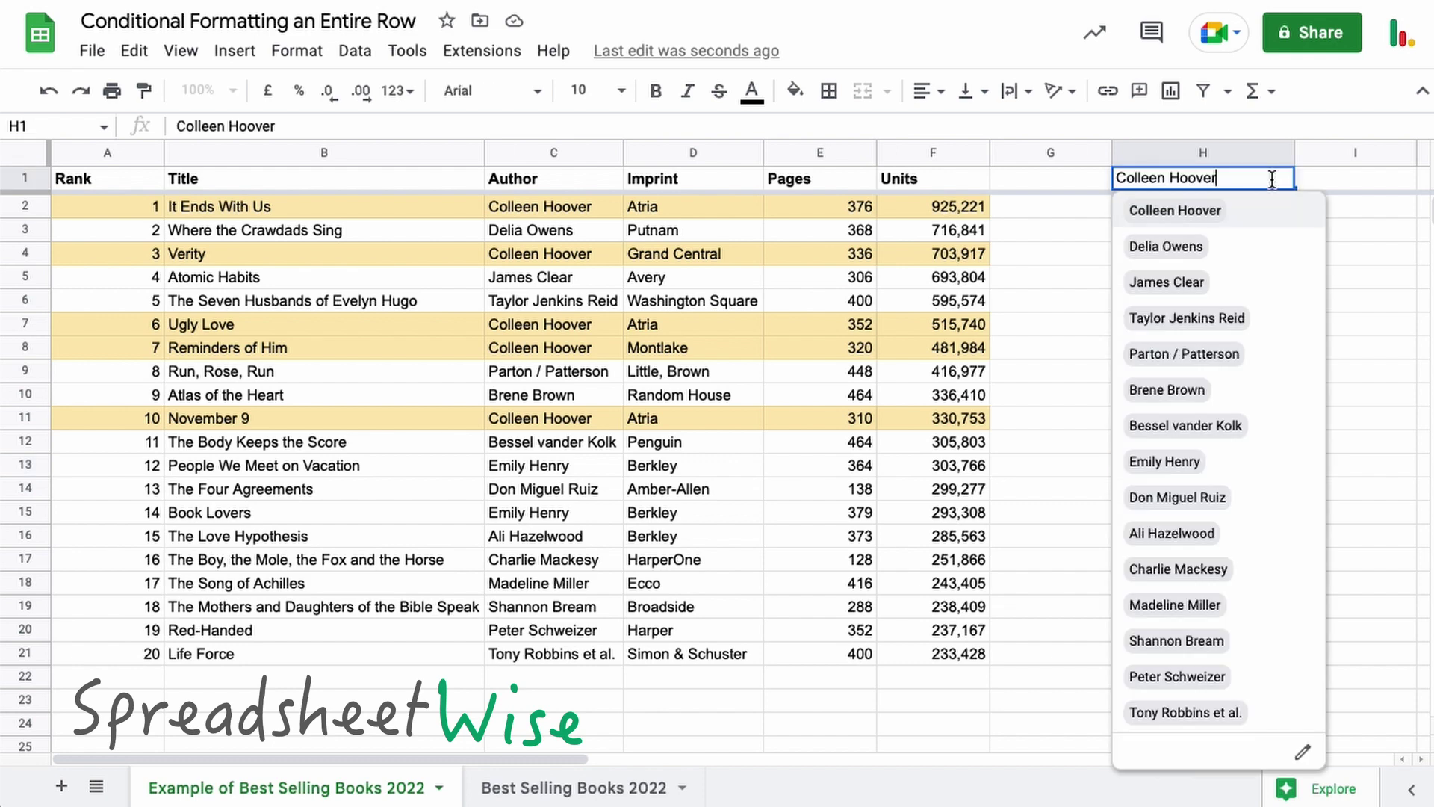
{"action": "left_click", "coordinate": [1217, 460]}
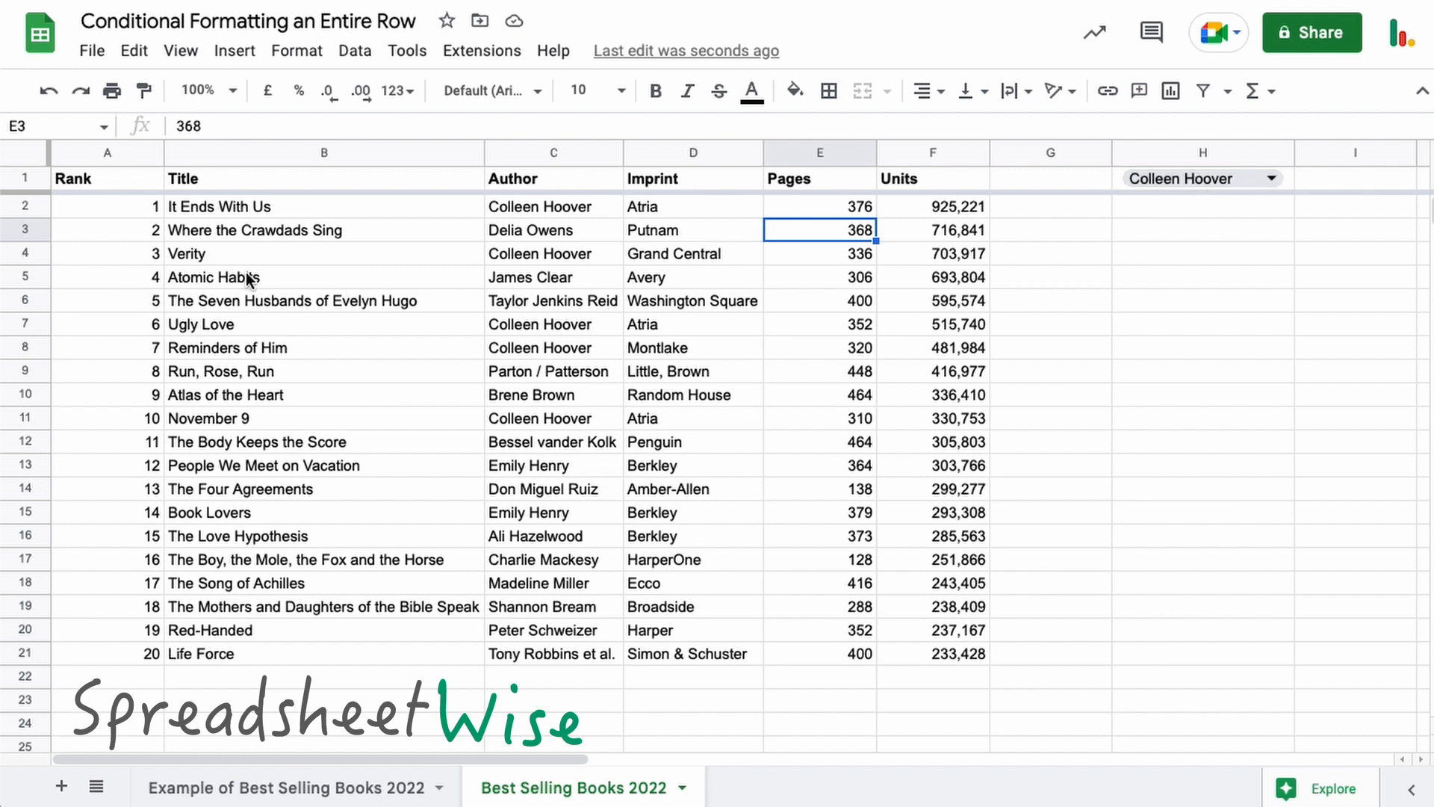
Step: Select the book table data A2:F21 by extending from the first two rows down to row 21
{"action": "left_click_drag", "start_coordinate": [114, 211], "coordinate": [930, 239]}
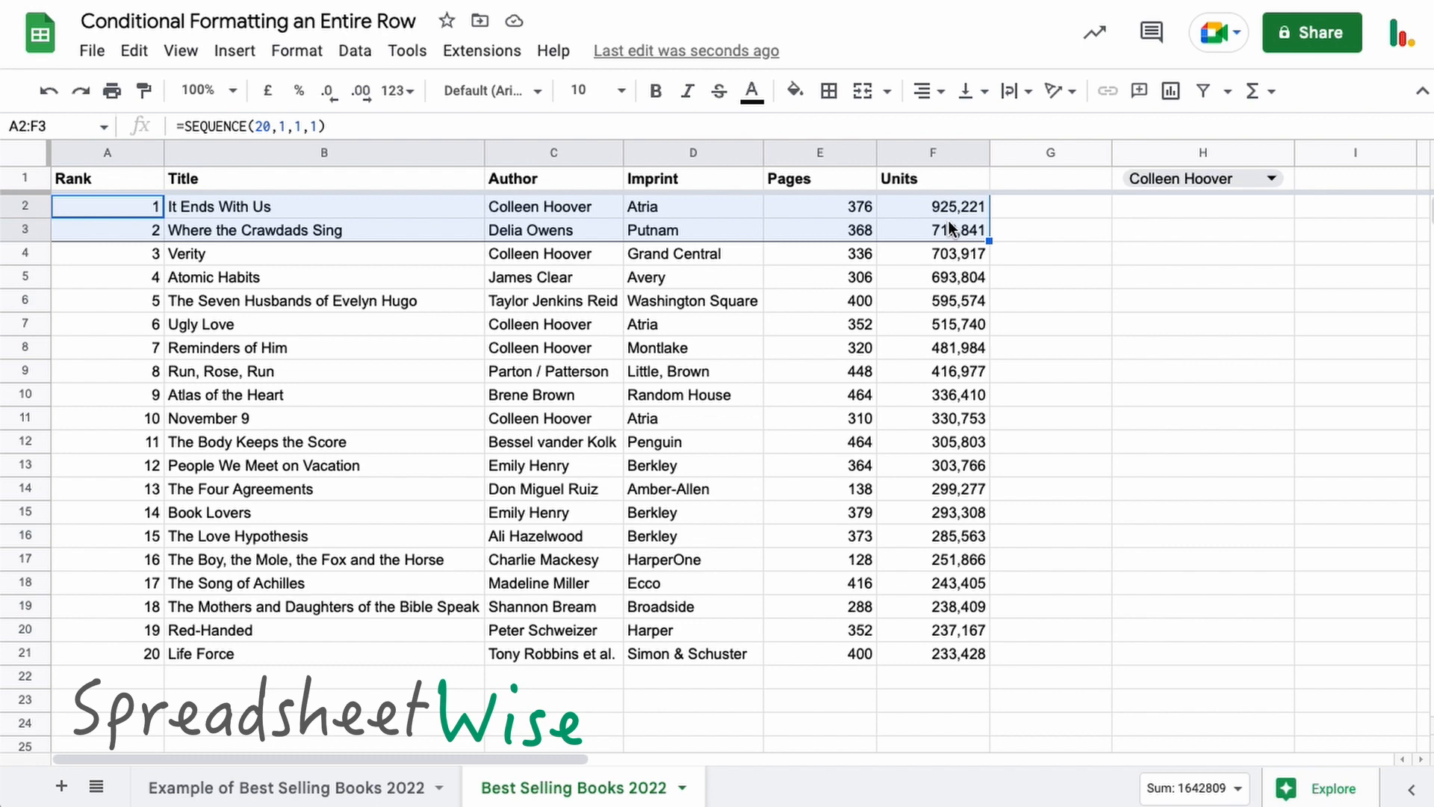
{"action": "key", "text": "ctrl+shift+Down"}
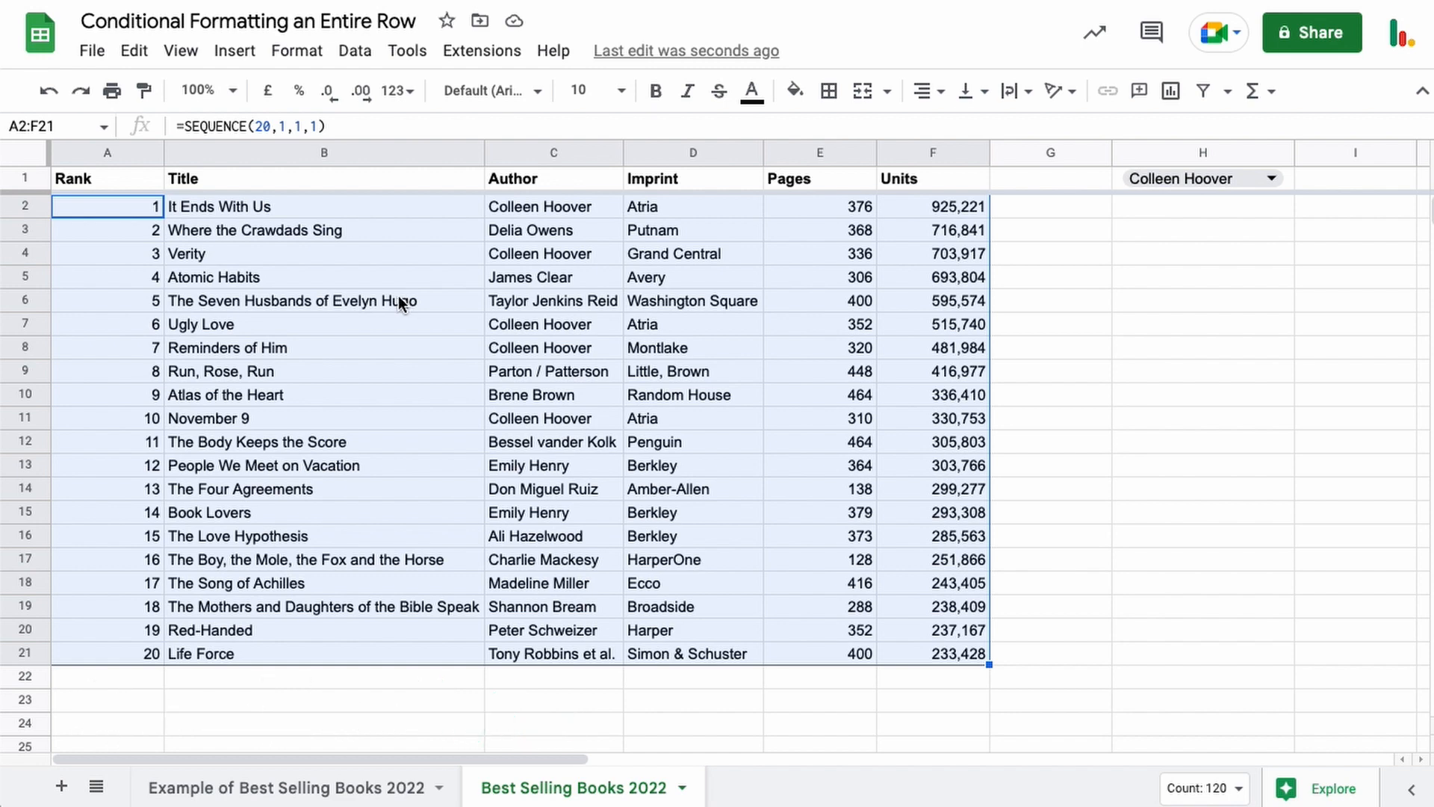
Step: Start a conditional formatting rule for A2:F21 via Format and list the condition types
{"action": "right_click", "coordinate": [398, 295]}
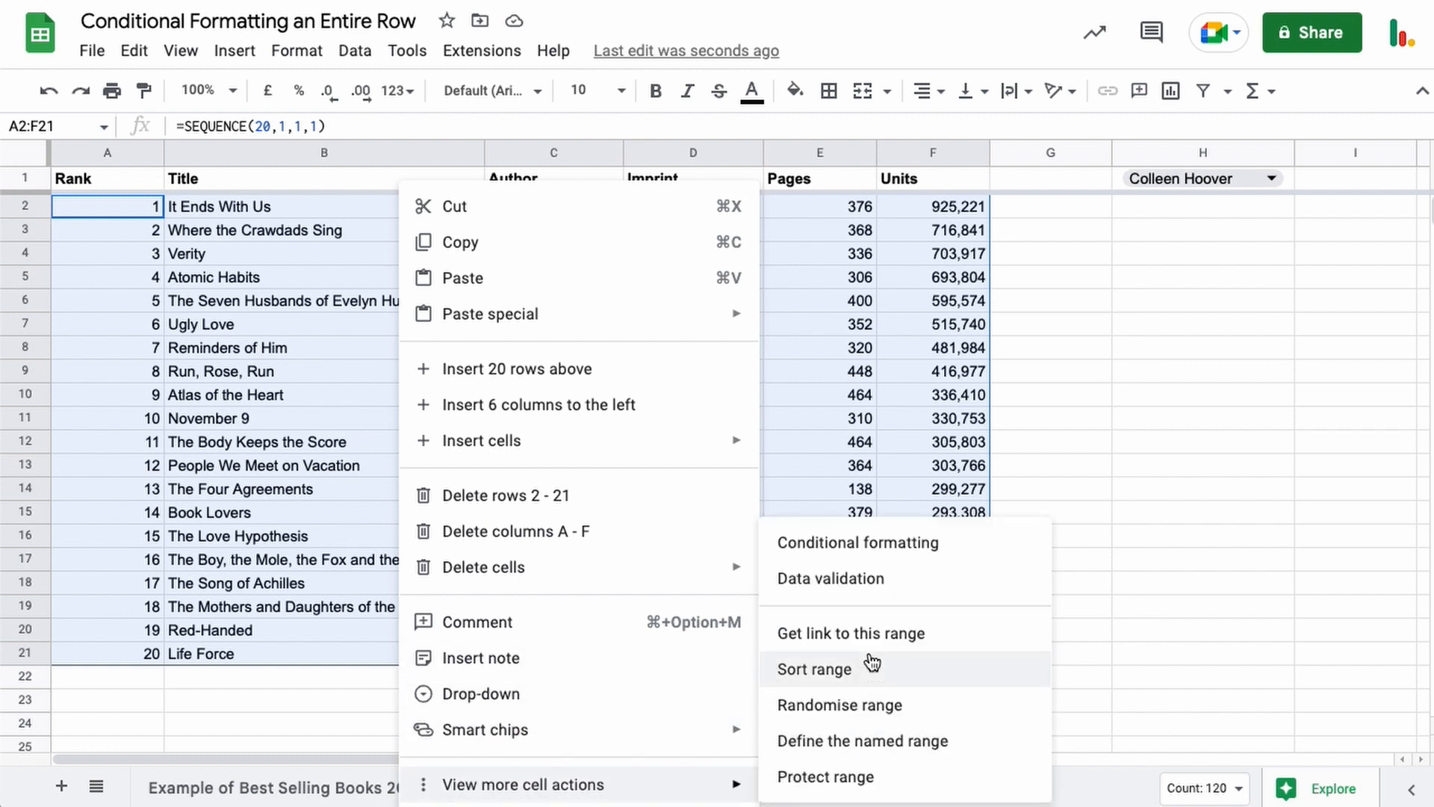
{"action": "mouse_move", "coordinate": [522, 784]}
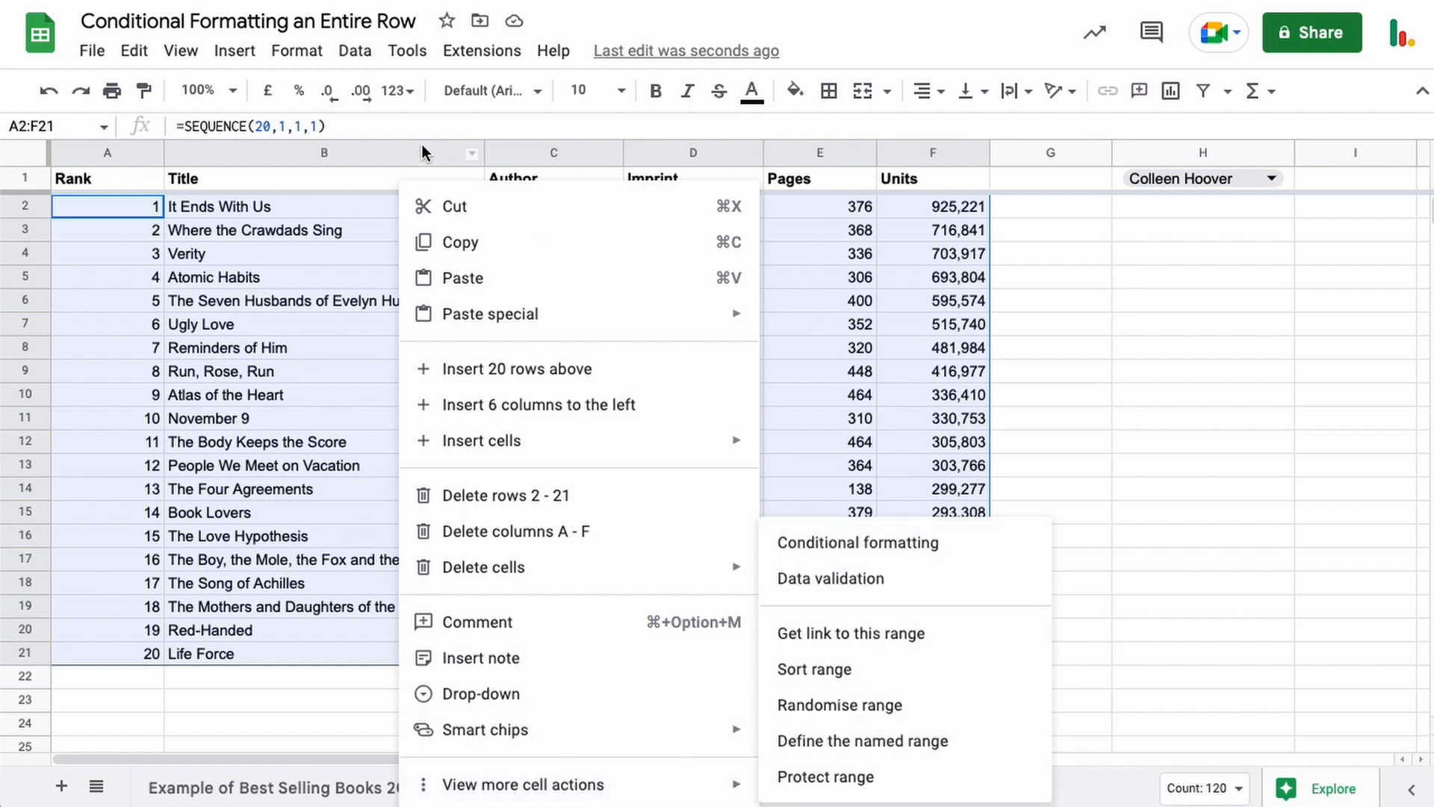
{"action": "left_click", "coordinate": [298, 51]}
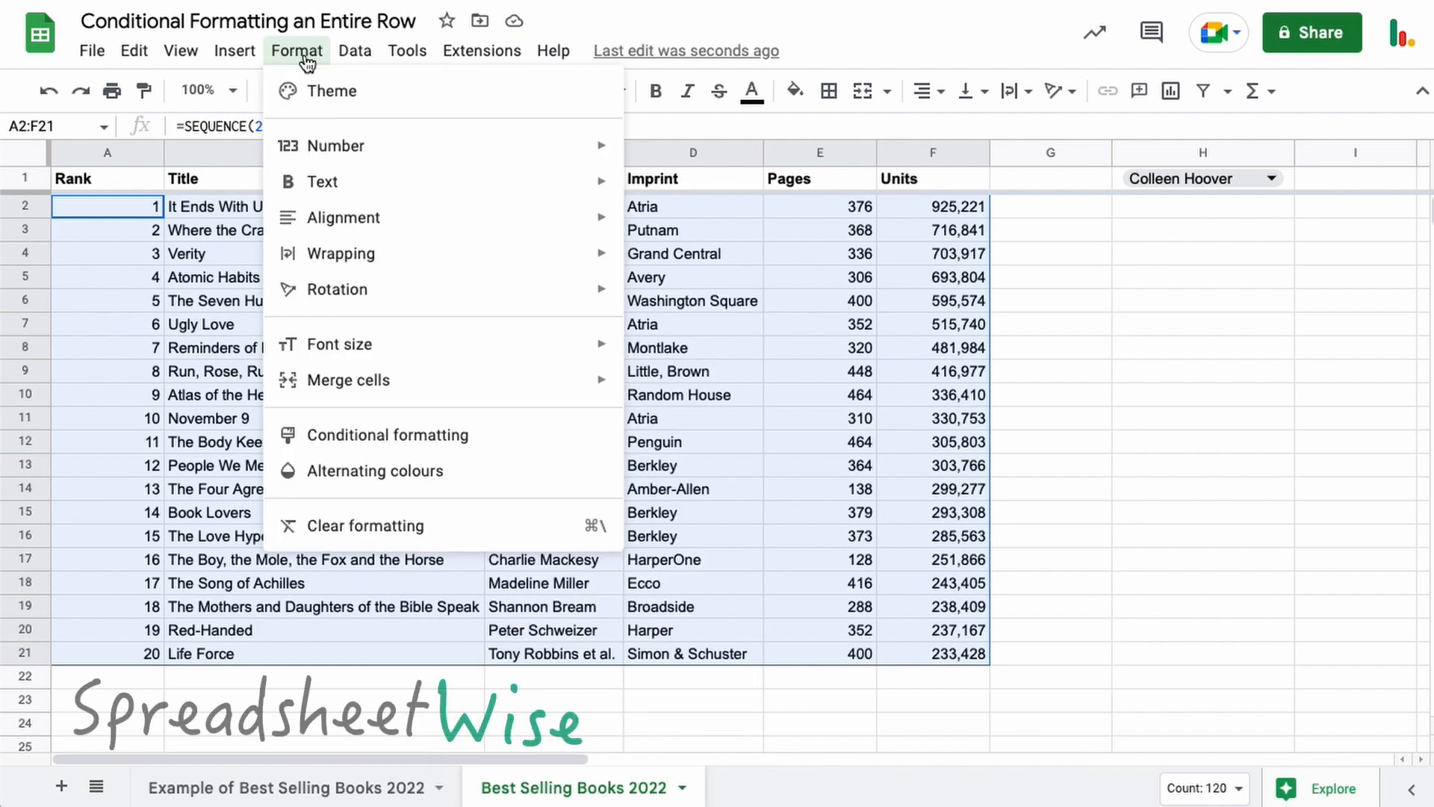
{"action": "left_click", "coordinate": [391, 437]}
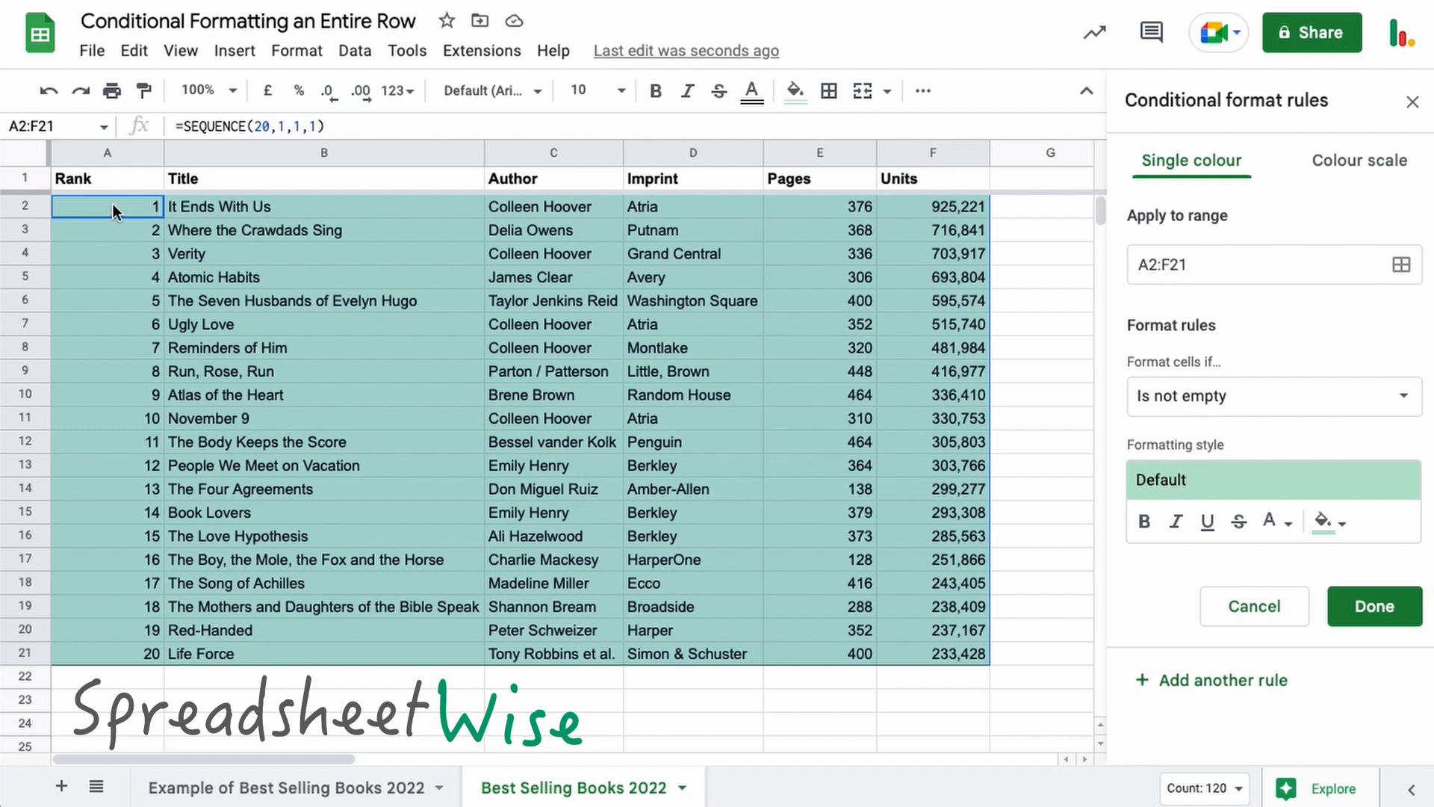
{"action": "left_click", "coordinate": [1199, 396]}
{"action": "scroll", "coordinate": [1210, 505], "scroll_direction": "down", "scroll_amount": 5}
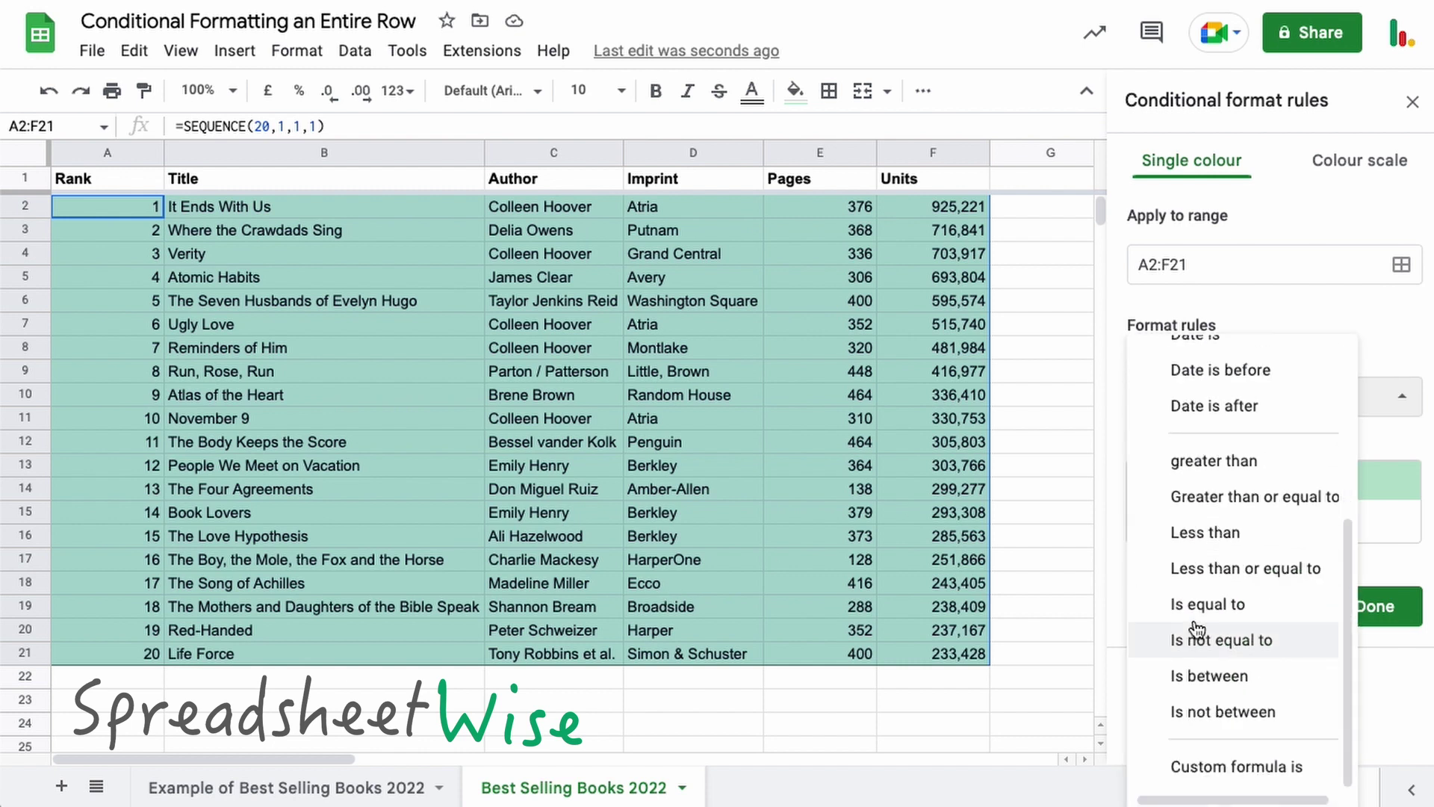
Step: Enter the custom formula =$C2="Colleen Hoover" so her rows highlight across the table
{"action": "left_click", "coordinate": [1221, 773]}
{"action": "left_click", "coordinate": [1181, 446]}
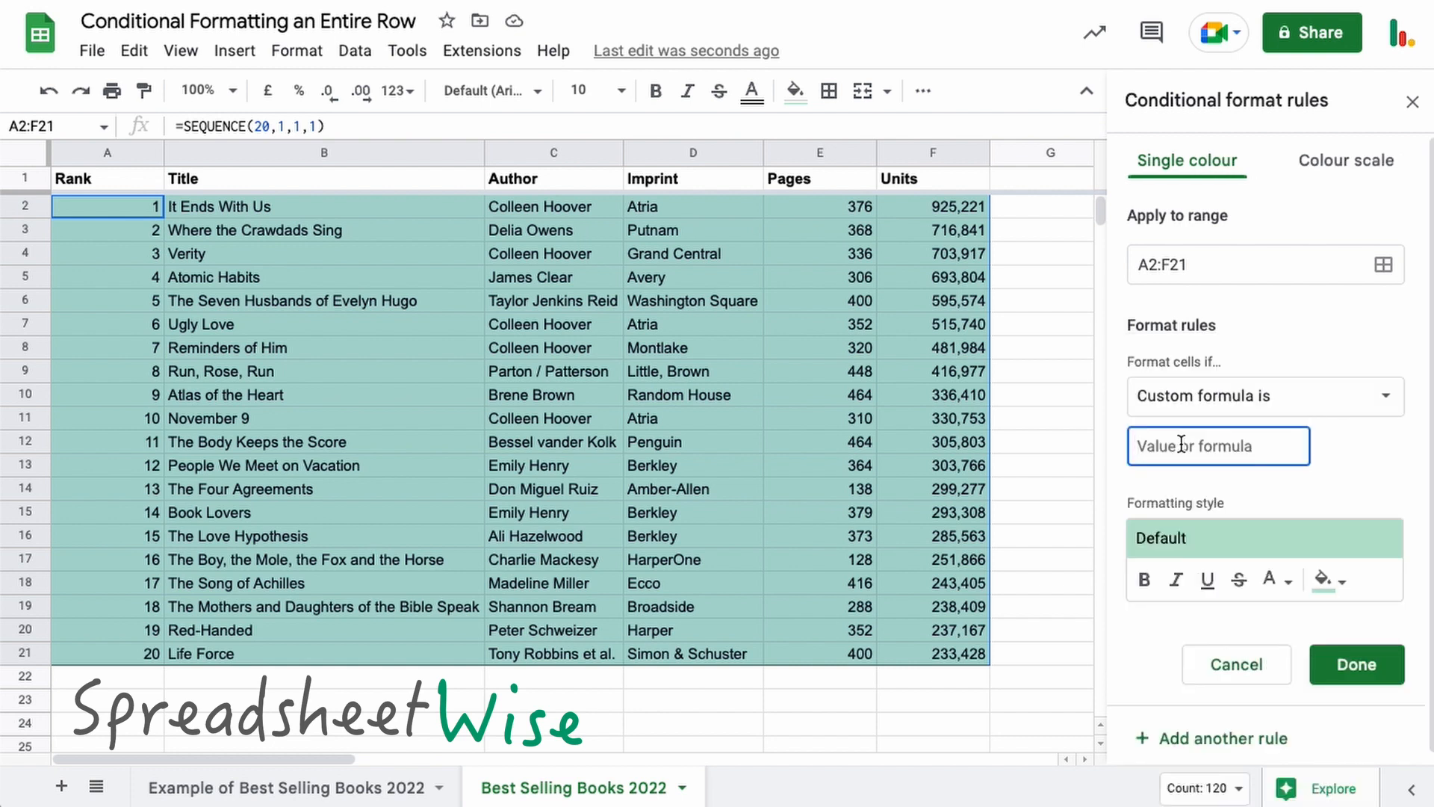
{"action": "type", "text": "="}
{"action": "type", "text": "C2"}
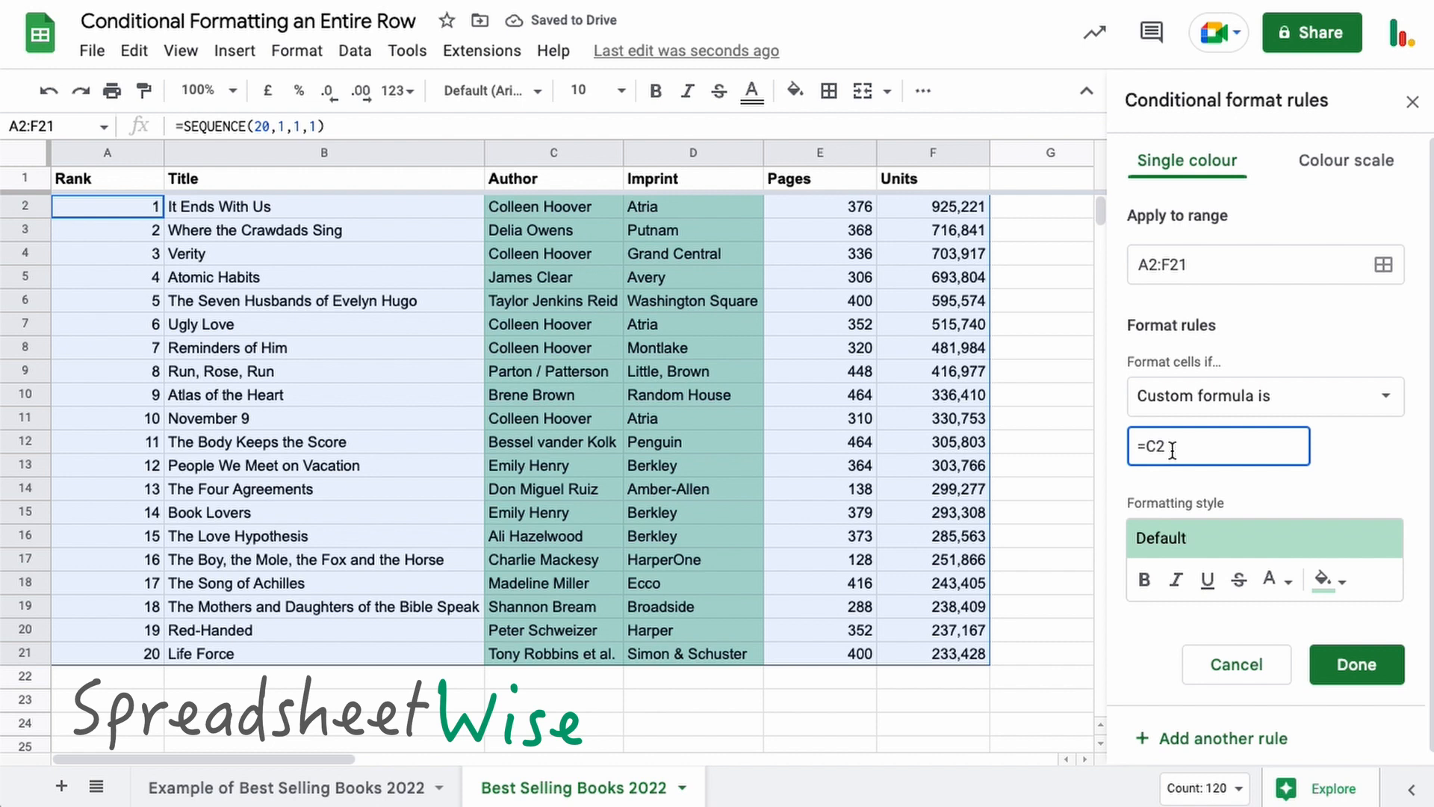
{"action": "type", "text": "="}
{"action": "type", "text": "\"Coll"}
{"action": "type", "text": "een Hoovv"}
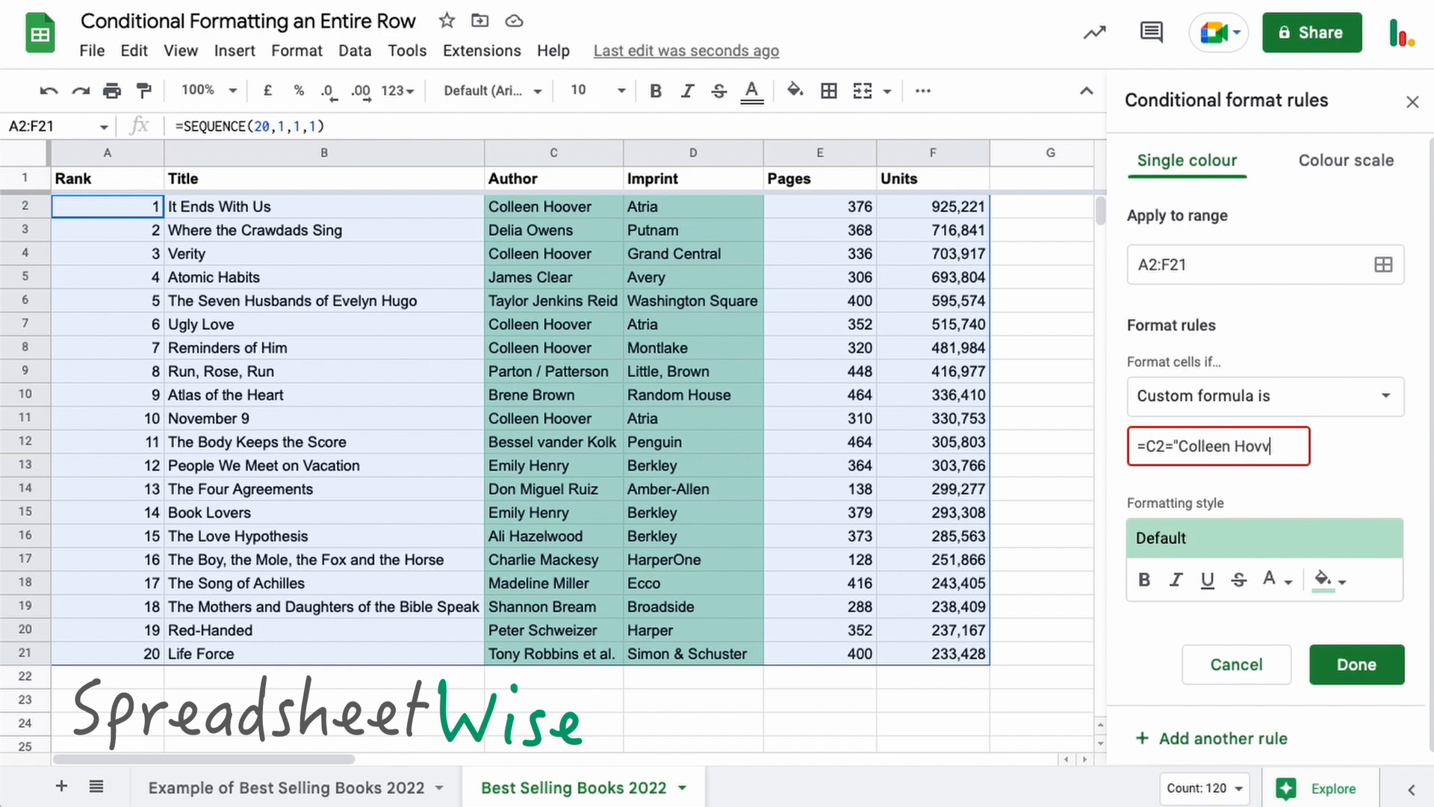
{"action": "key", "text": "BackSpace"}
{"action": "key", "text": "BackSpace"}
{"action": "type", "text": "over"}
{"action": "type", "text": "\""}
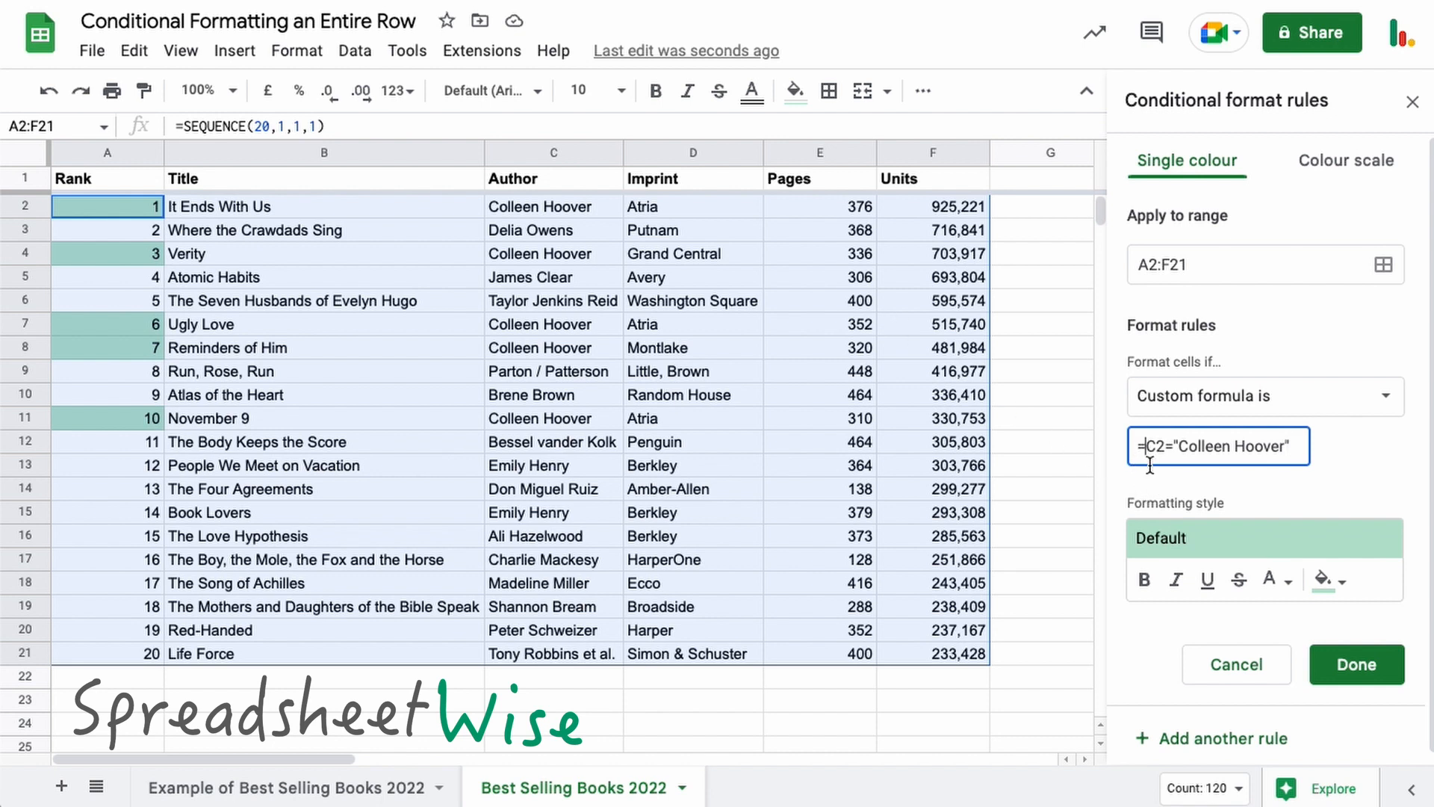
{"action": "type", "text": "$"}
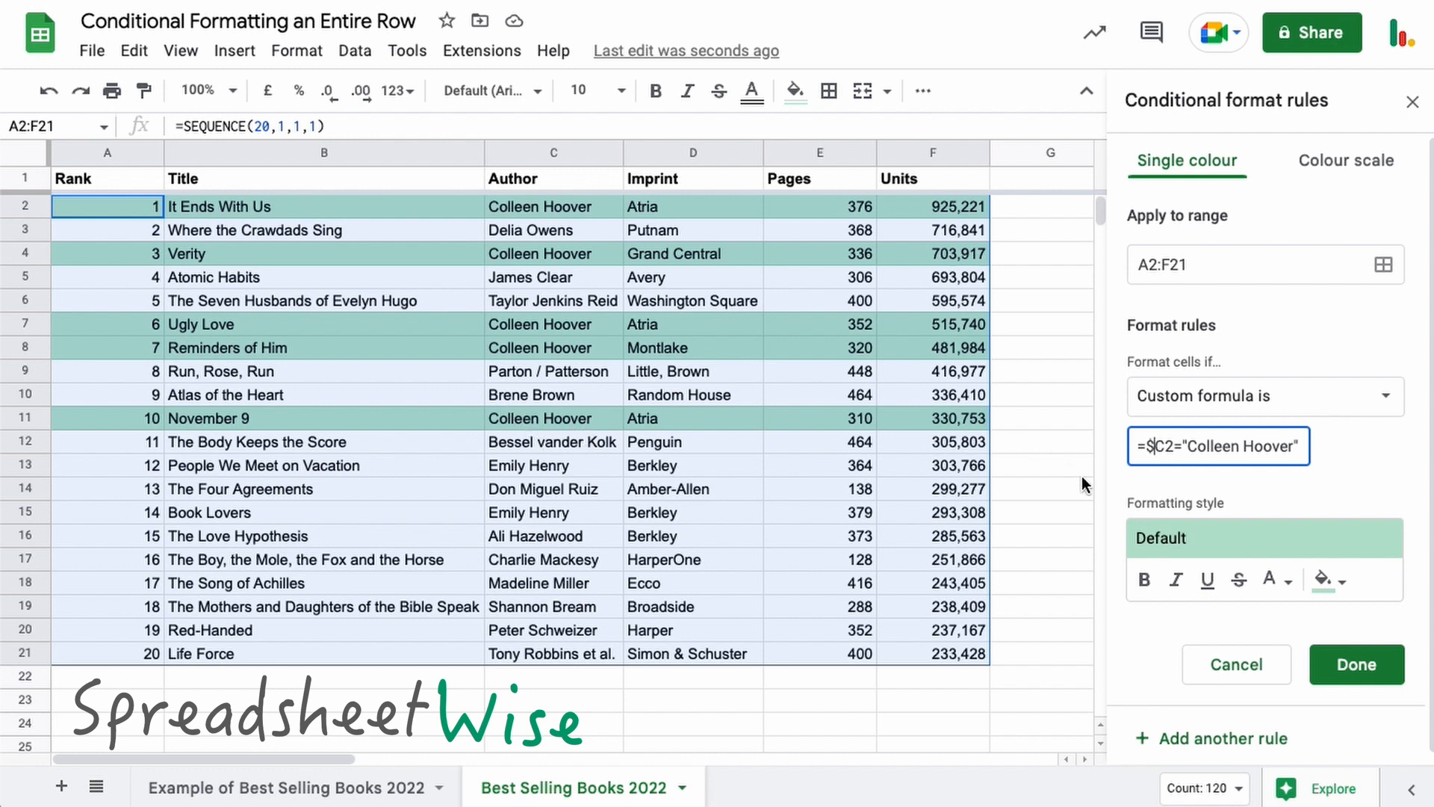
Step: Give the Colleen Hoover rule a light fill colour and save it with Done
{"action": "left_click", "coordinate": [1323, 578]}
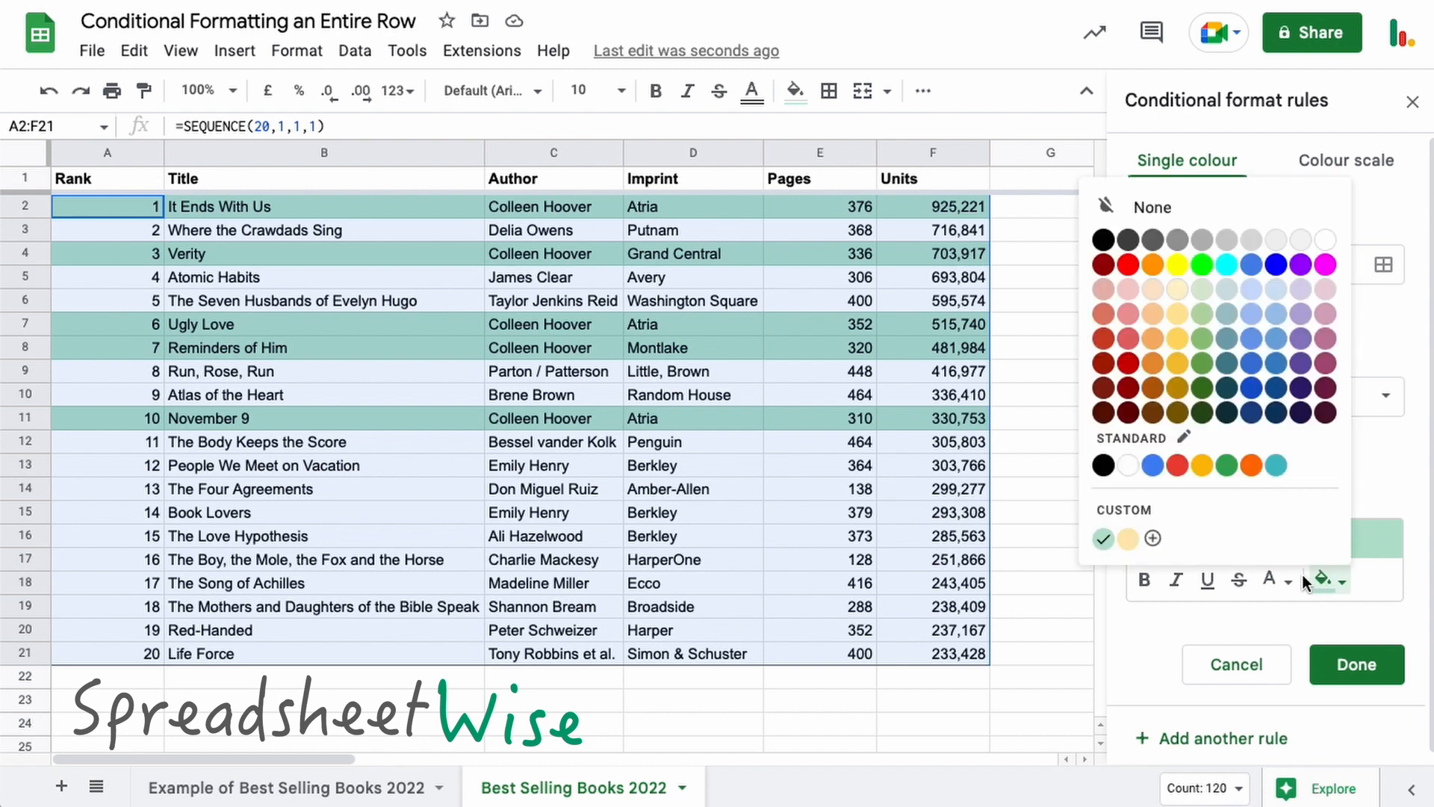
{"action": "left_click", "coordinate": [1275, 580]}
{"action": "left_click", "coordinate": [1264, 538]}
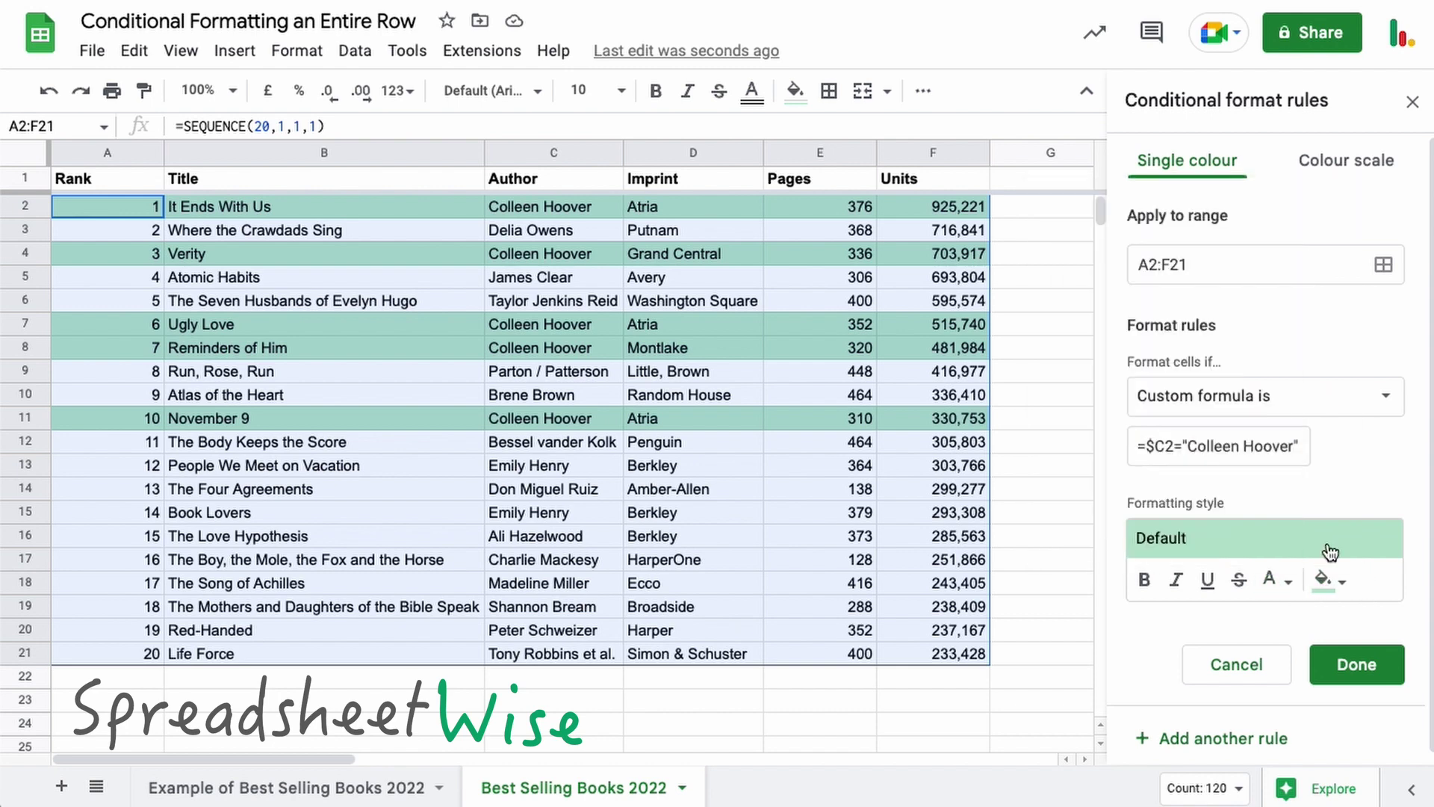
{"action": "left_click", "coordinate": [1265, 538]}
{"action": "left_click", "coordinate": [1276, 600]}
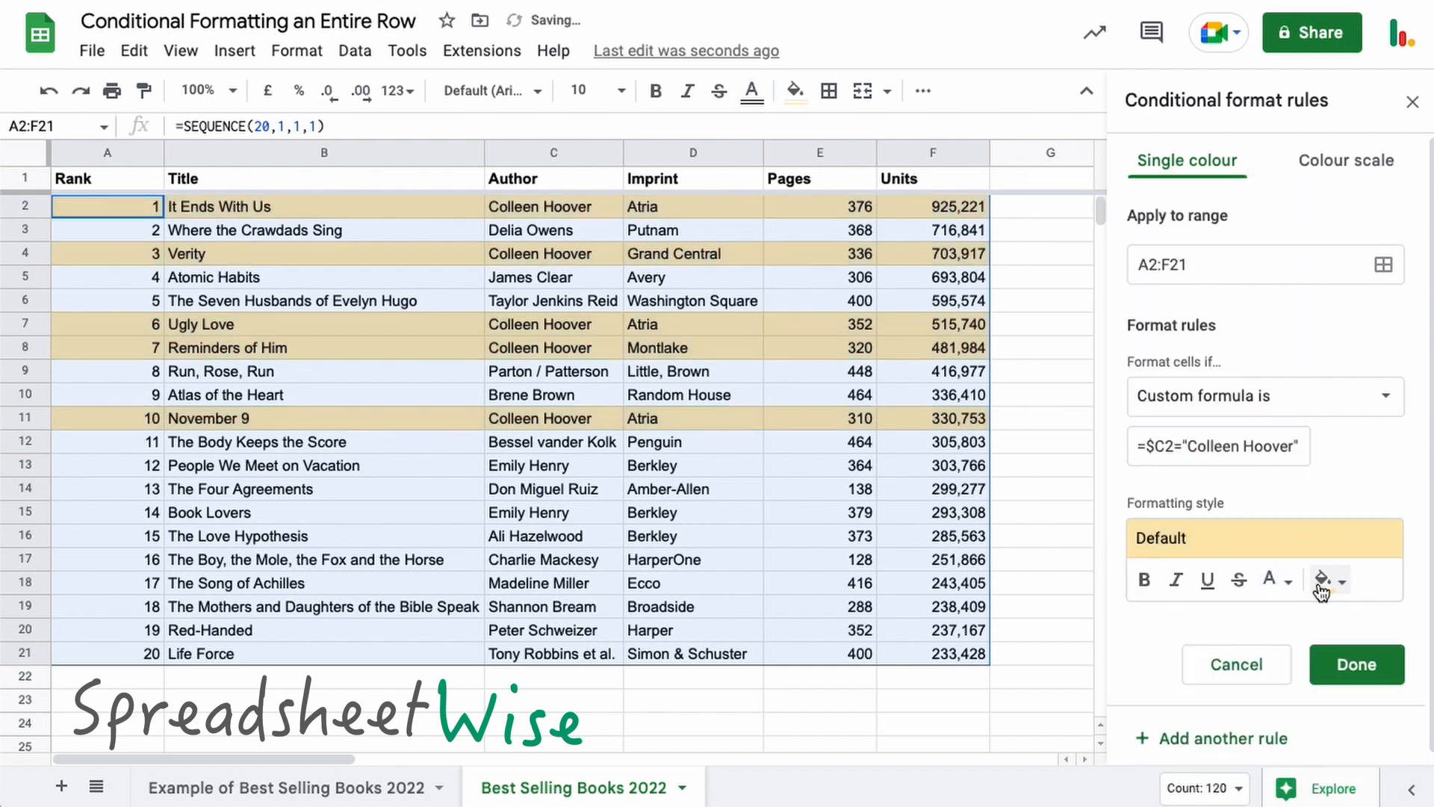
{"action": "left_click", "coordinate": [1328, 580]}
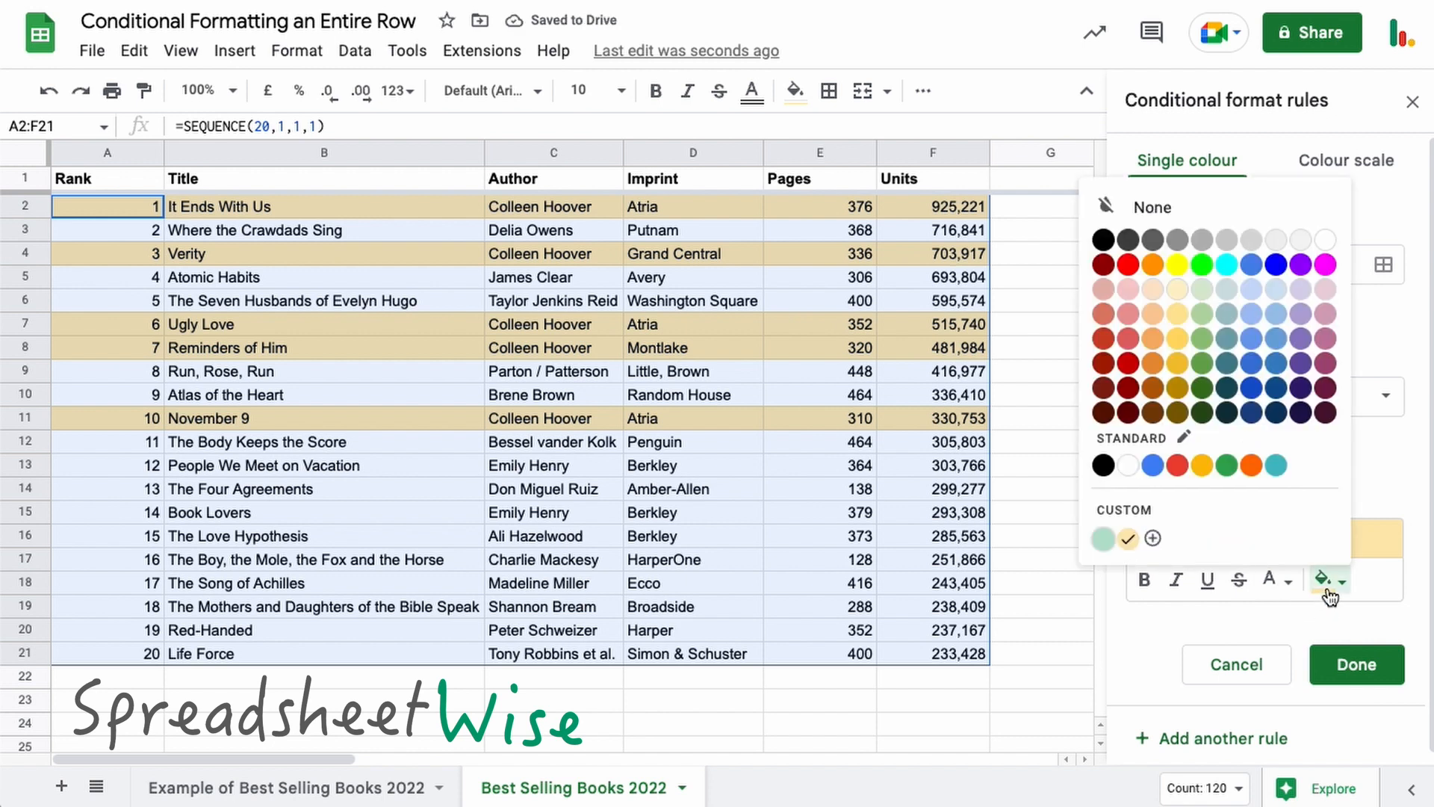
{"action": "left_click", "coordinate": [1305, 607]}
{"action": "left_click", "coordinate": [1356, 664]}
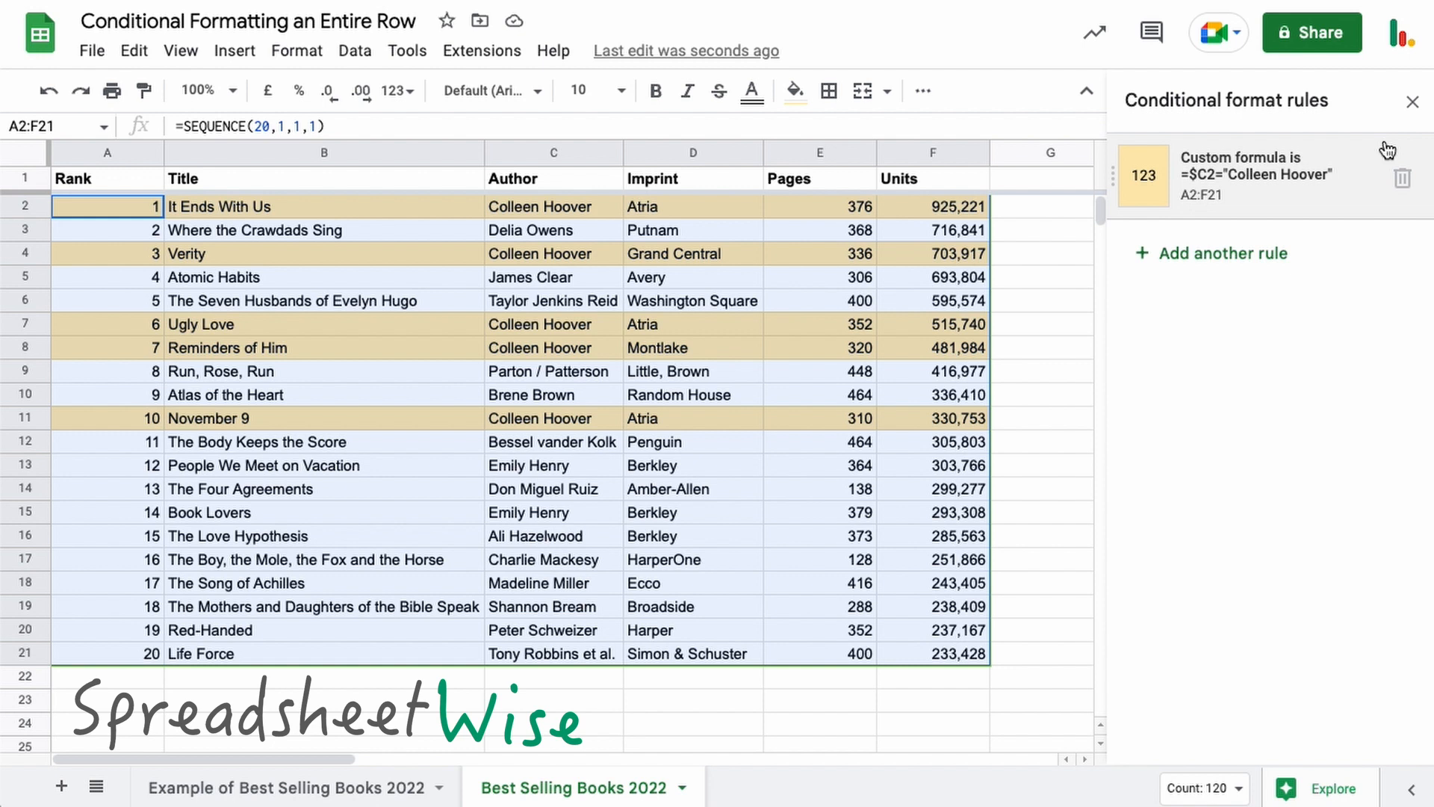
Step: Select cell C7 and reopen the conditional formatting rules showing the Colleen Hoover rule
{"action": "left_click", "coordinate": [1413, 100]}
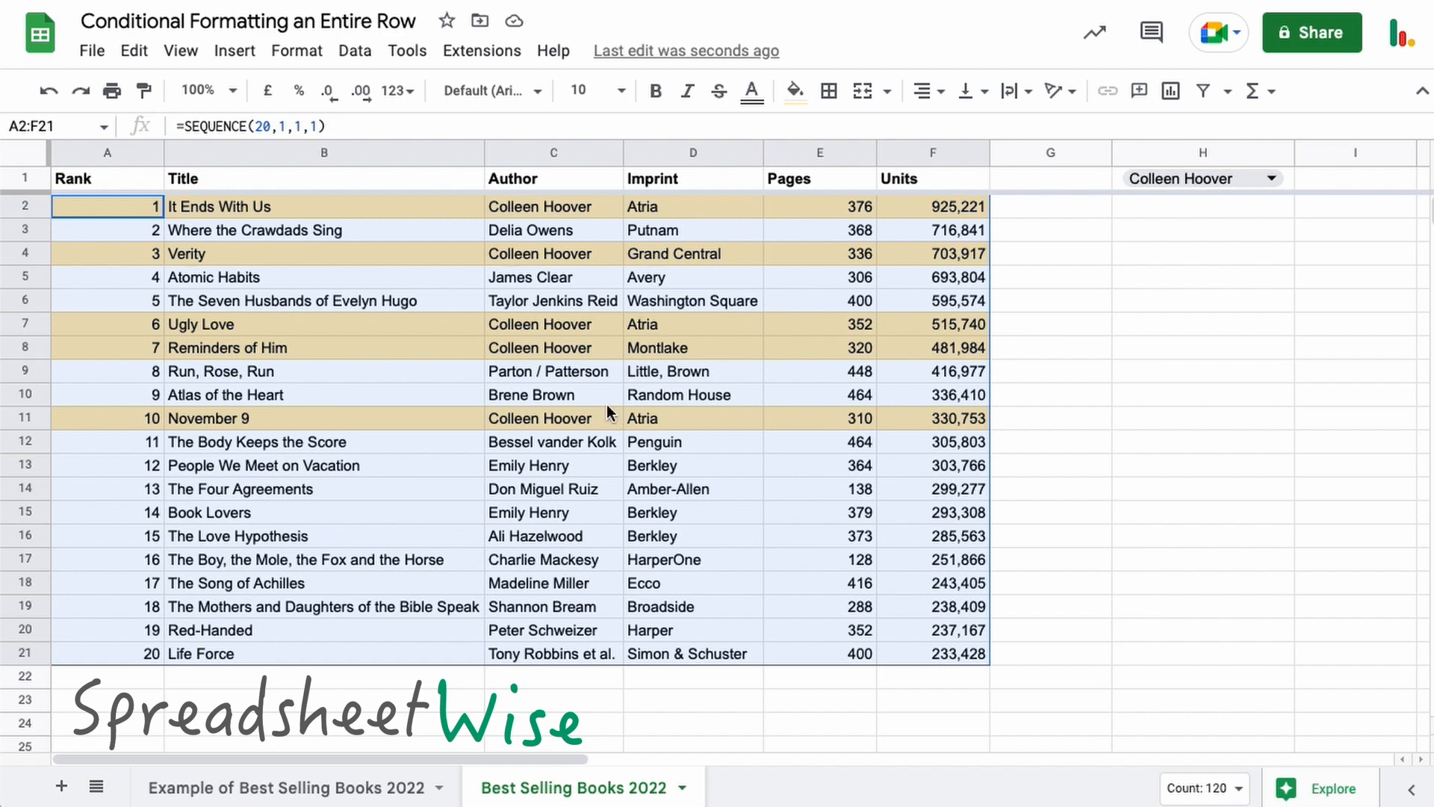
{"action": "left_click", "coordinate": [524, 328]}
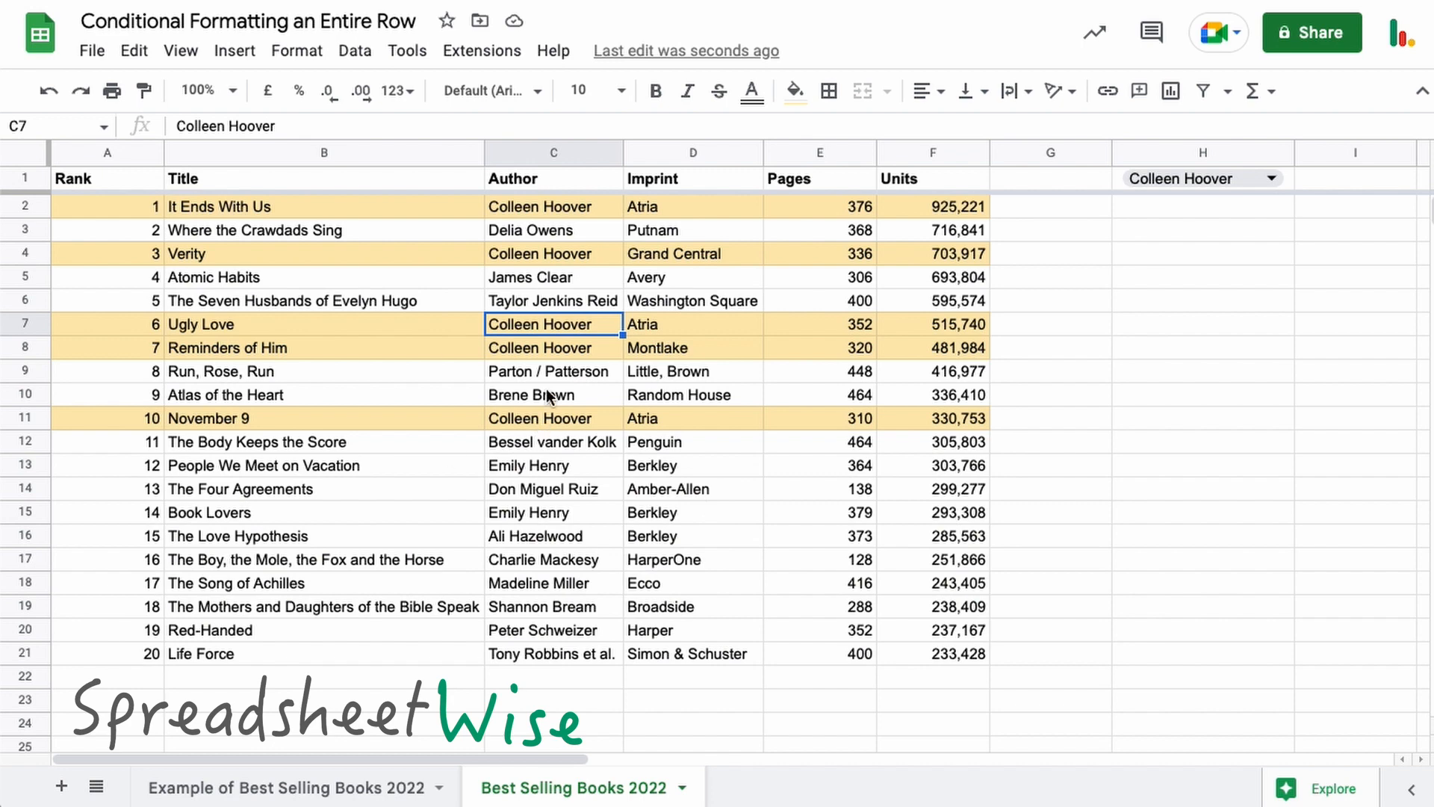
{"action": "left_click", "coordinate": [296, 51]}
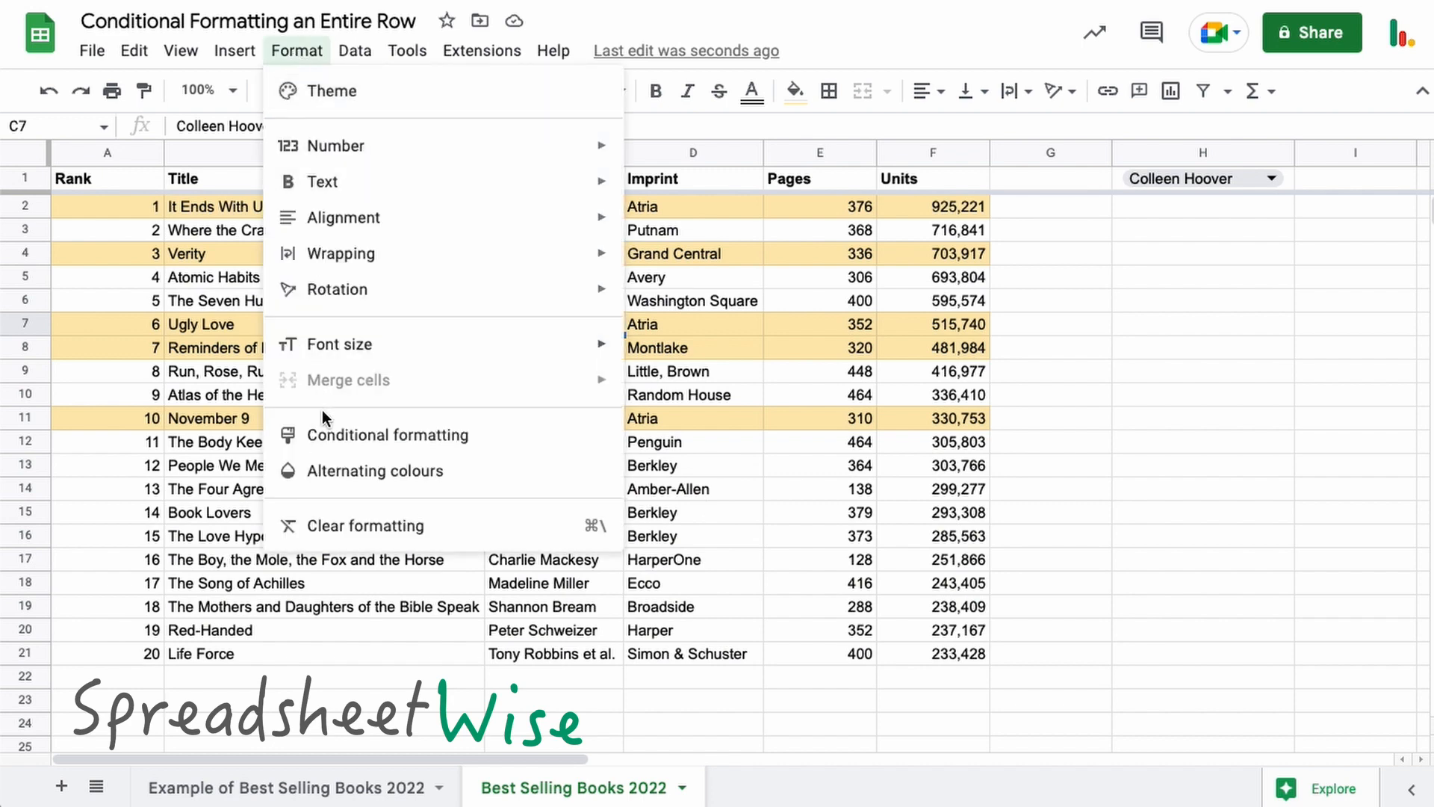
{"action": "left_click", "coordinate": [390, 440]}
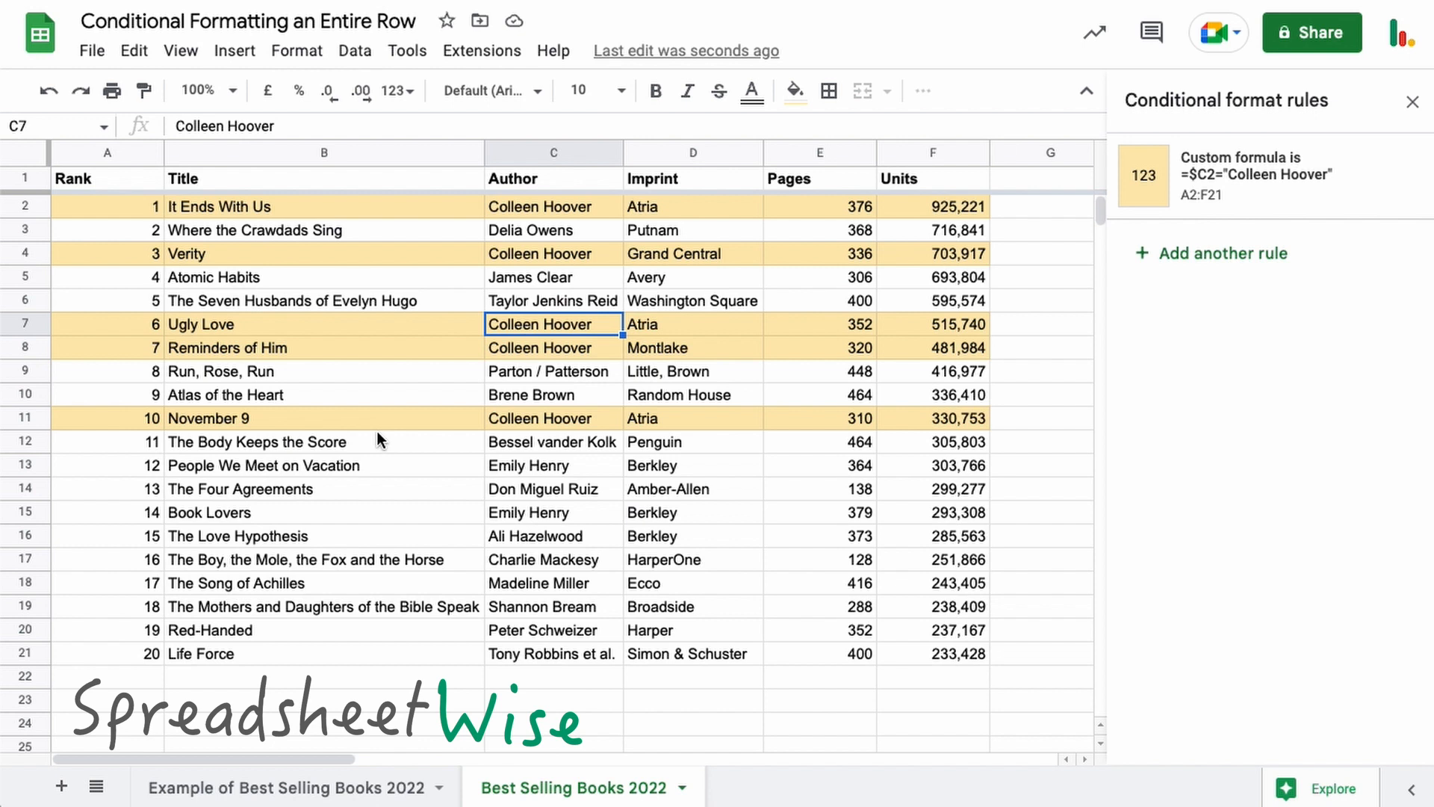
Step: Edit the rule's formula to =$C2=$H$1, replacing the quoted author with a locked H1 reference
{"action": "left_click", "coordinate": [1269, 182]}
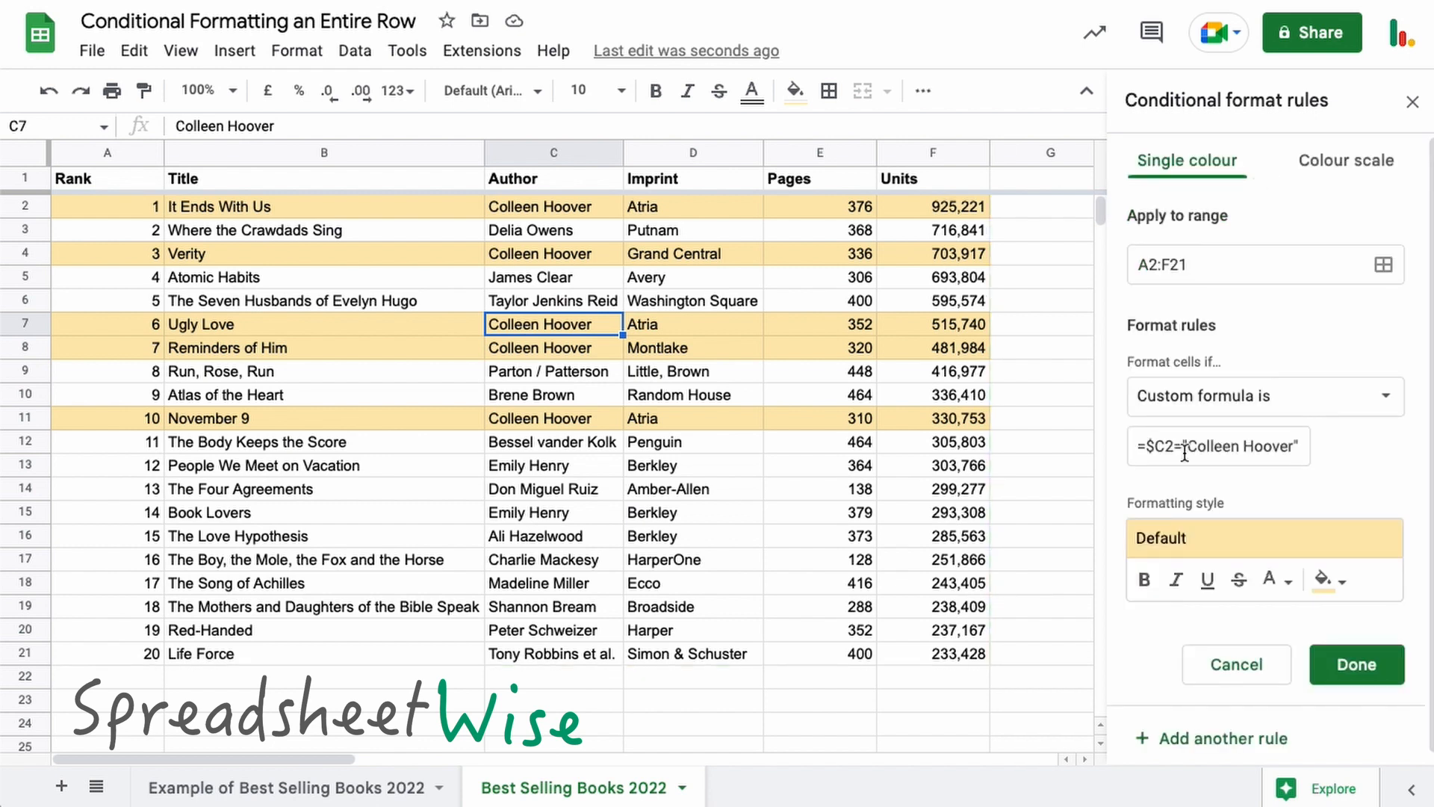
{"action": "left_click_drag", "start_coordinate": [1184, 449], "coordinate": [1319, 450]}
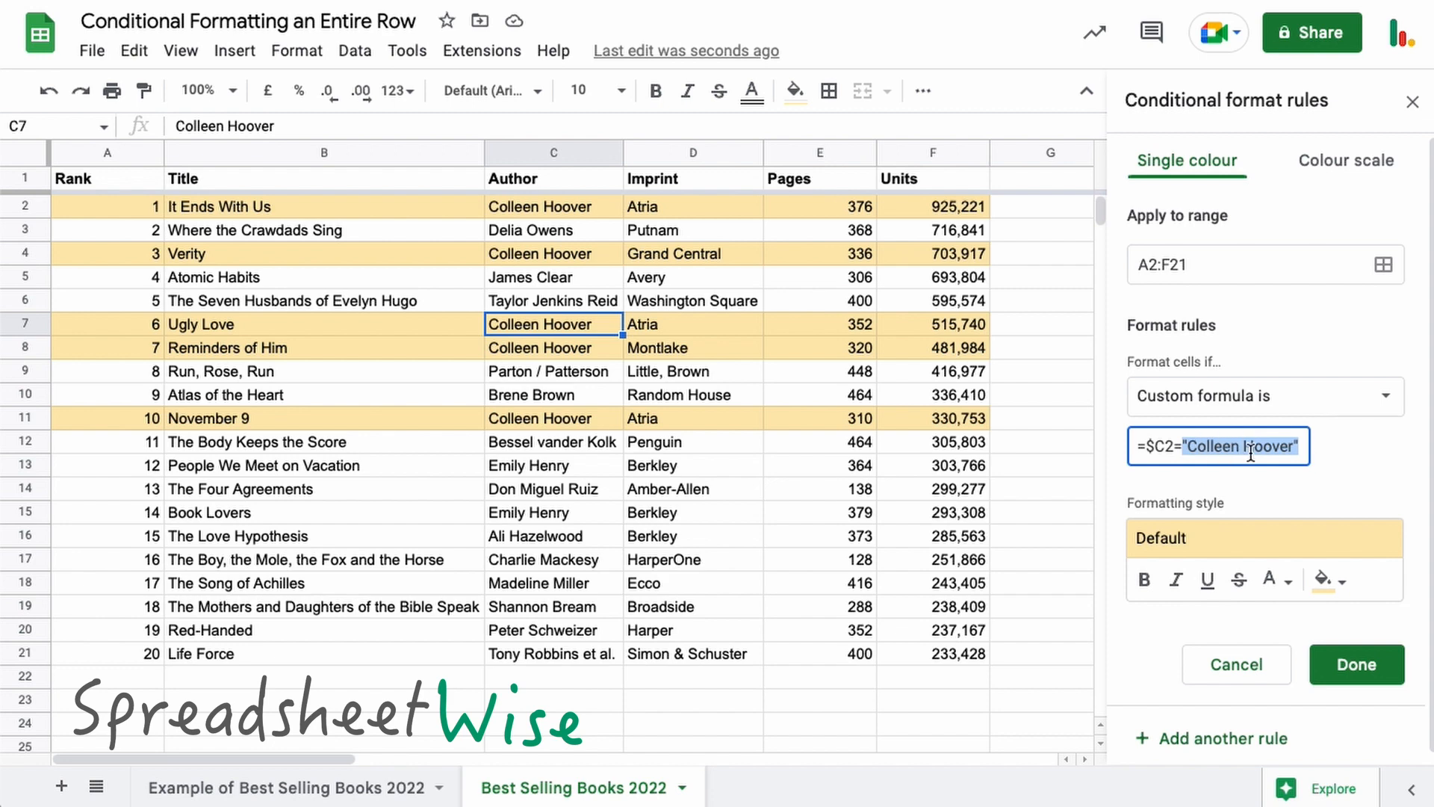
{"action": "key", "text": "BackSpace"}
{"action": "scroll", "coordinate": [936, 378], "scroll_direction": "right", "scroll_amount": 2}
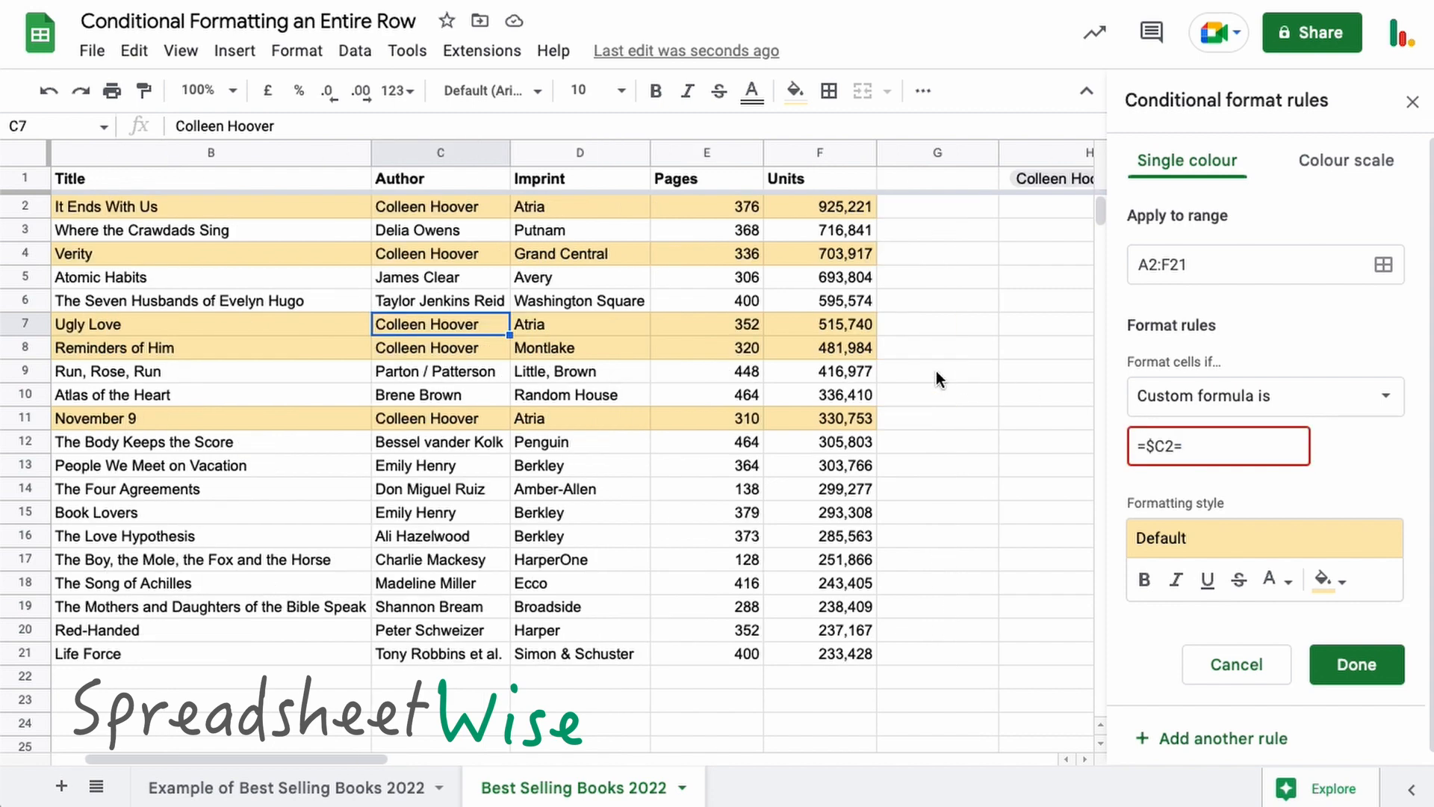
{"action": "scroll", "coordinate": [936, 377], "scroll_direction": "right", "scroll_amount": 2}
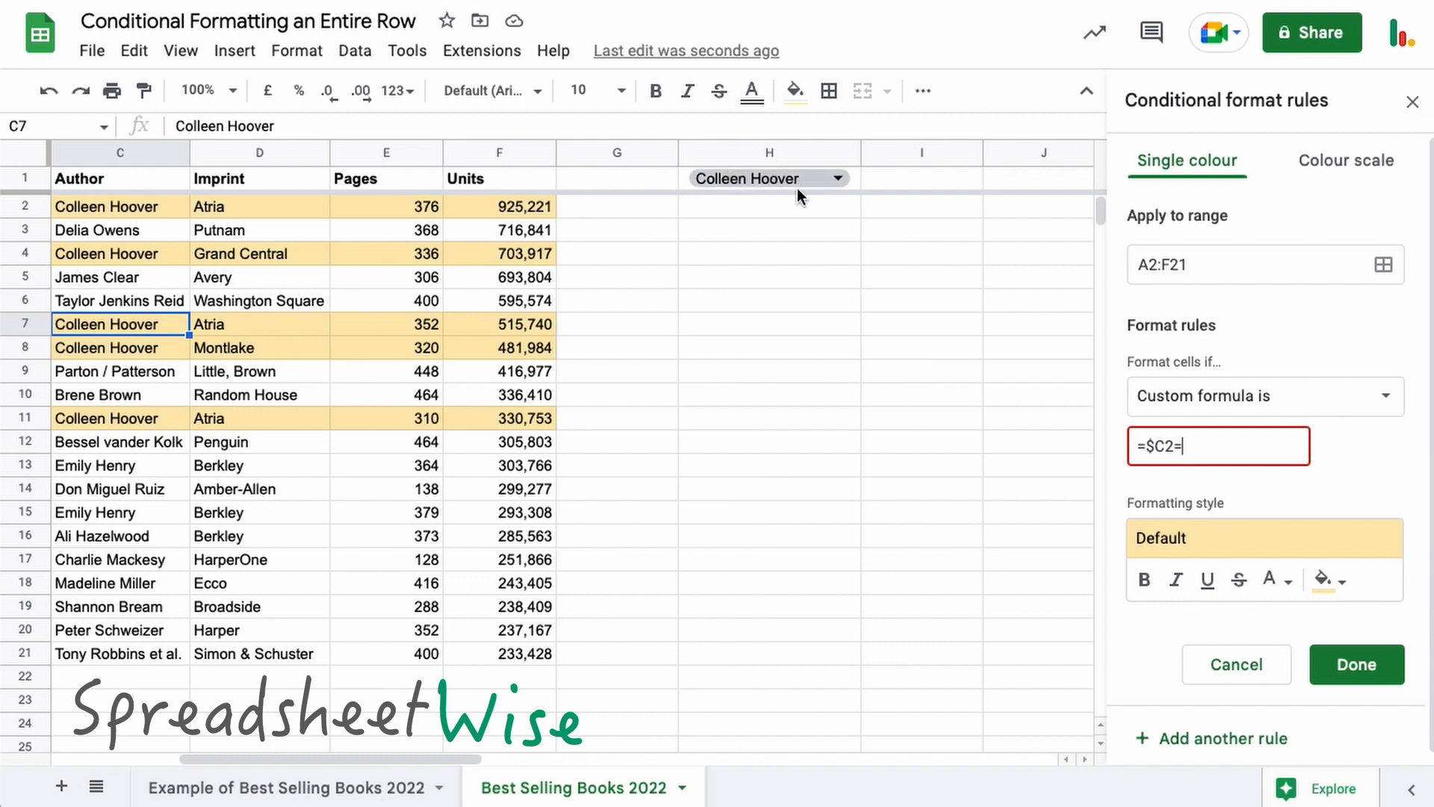
{"action": "type", "text": "H"}
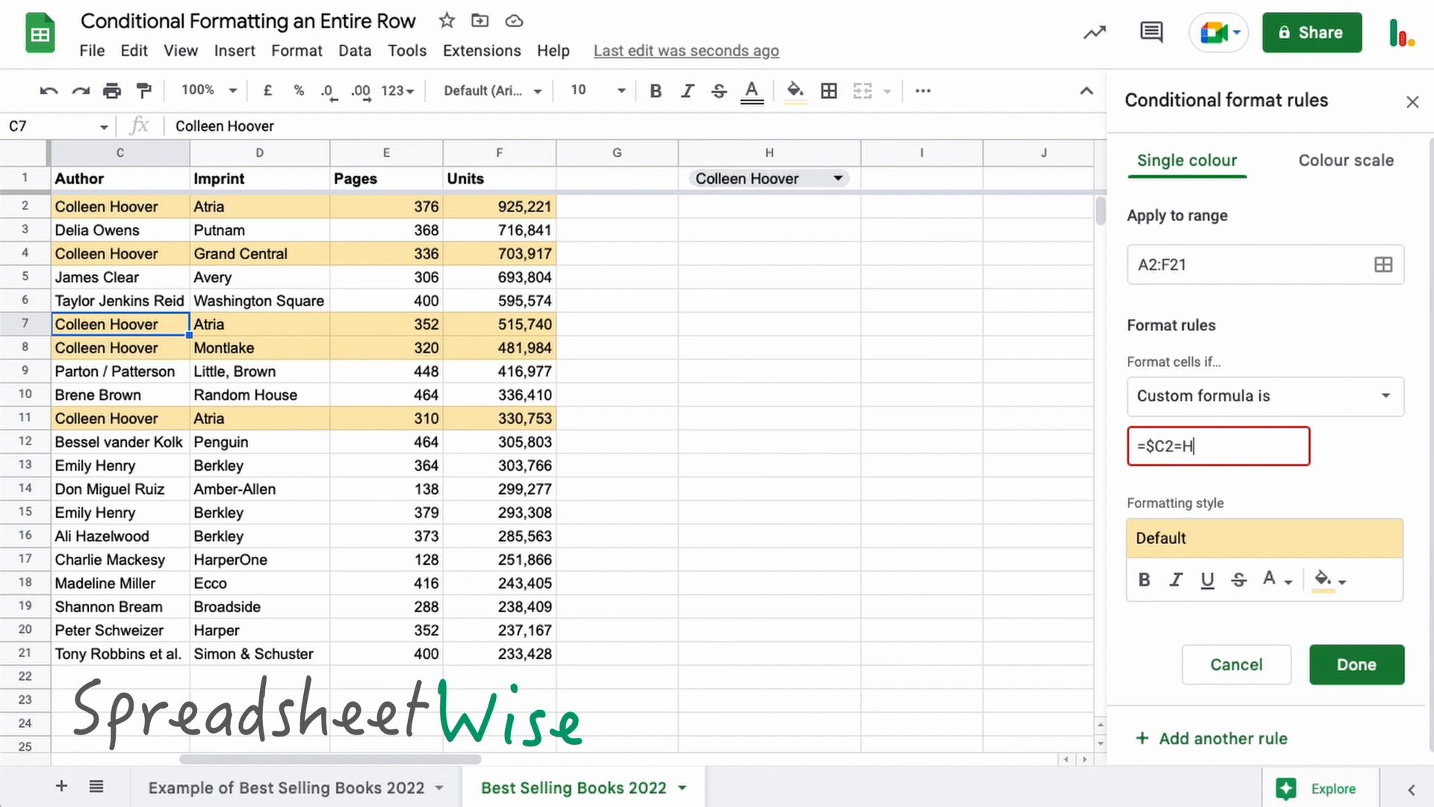
{"action": "type", "text": "1"}
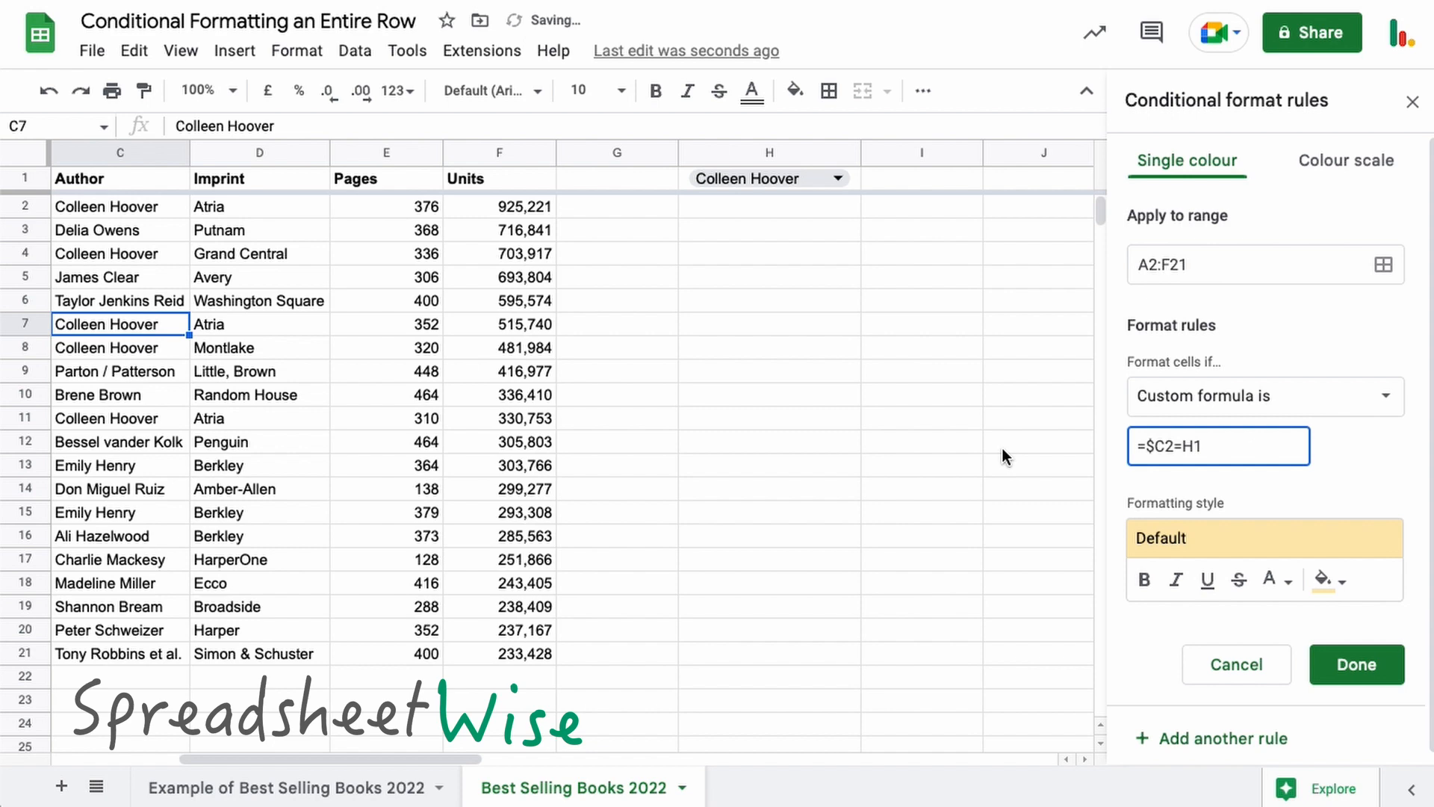
{"action": "scroll", "coordinate": [1003, 449], "scroll_direction": "left", "scroll_amount": 1}
{"action": "scroll", "coordinate": [1002, 448], "scroll_direction": "left", "scroll_amount": 1}
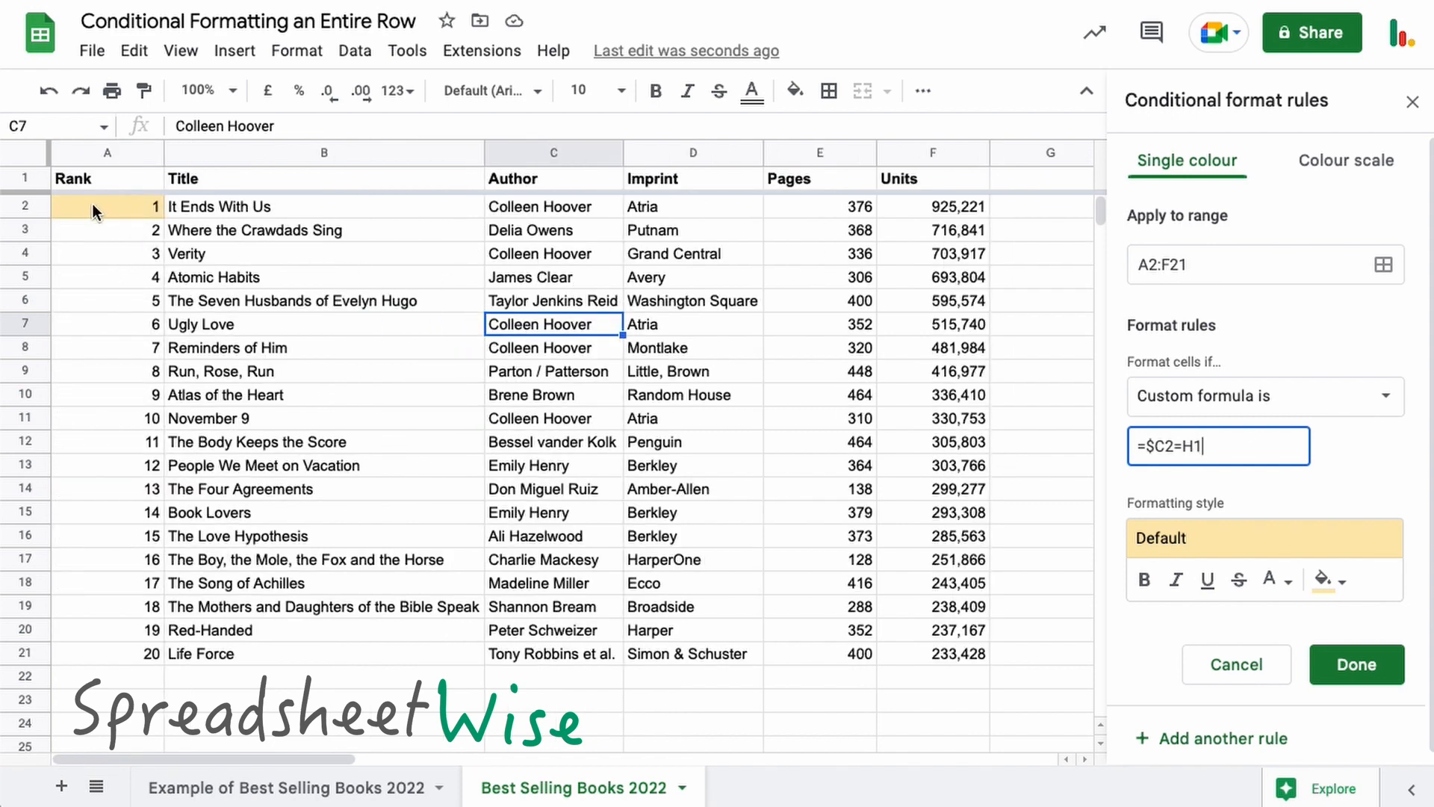
{"action": "left_click", "coordinate": [1185, 446]}
{"action": "type", "text": "$"}
{"action": "key", "text": "Right"}
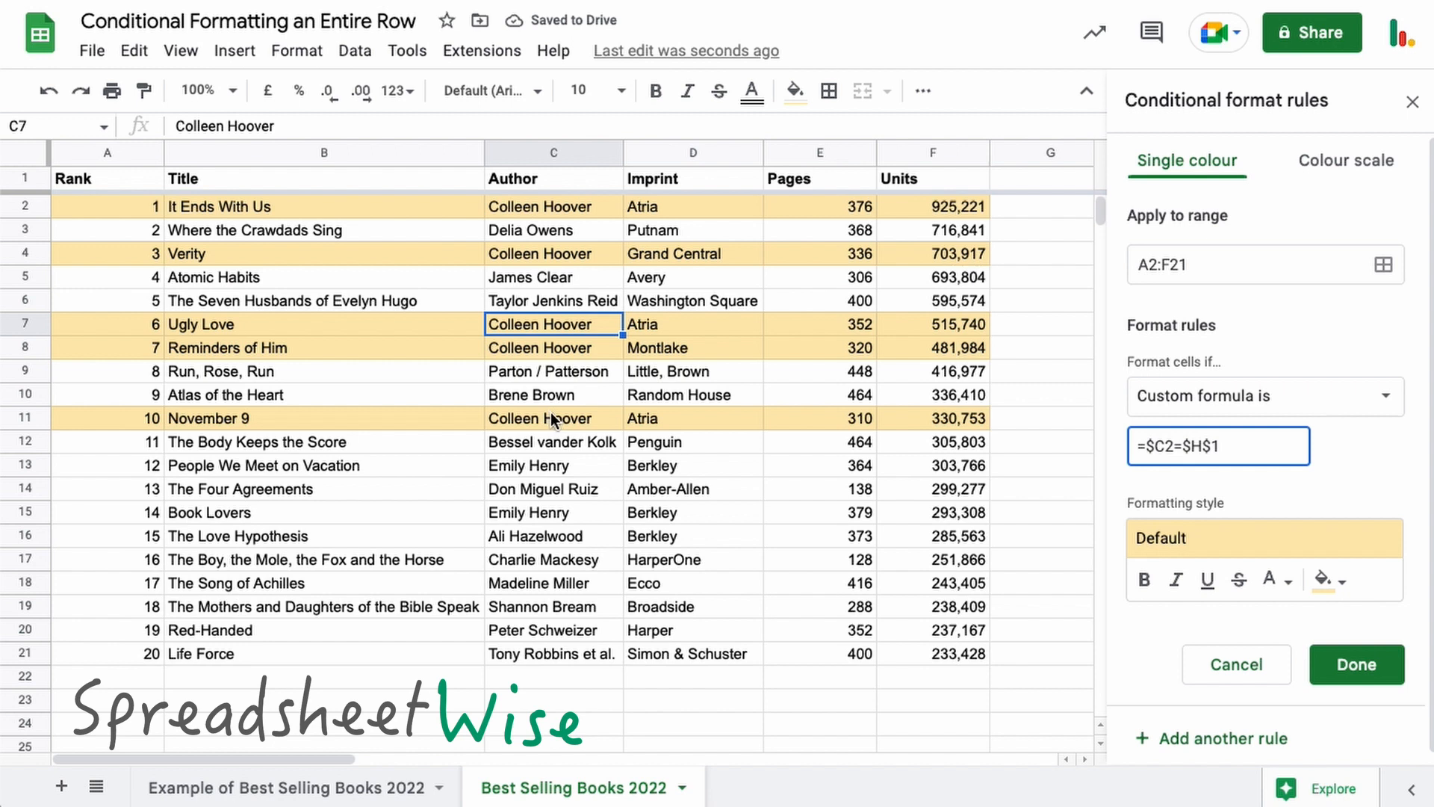
{"action": "left_click", "coordinate": [1357, 664]}
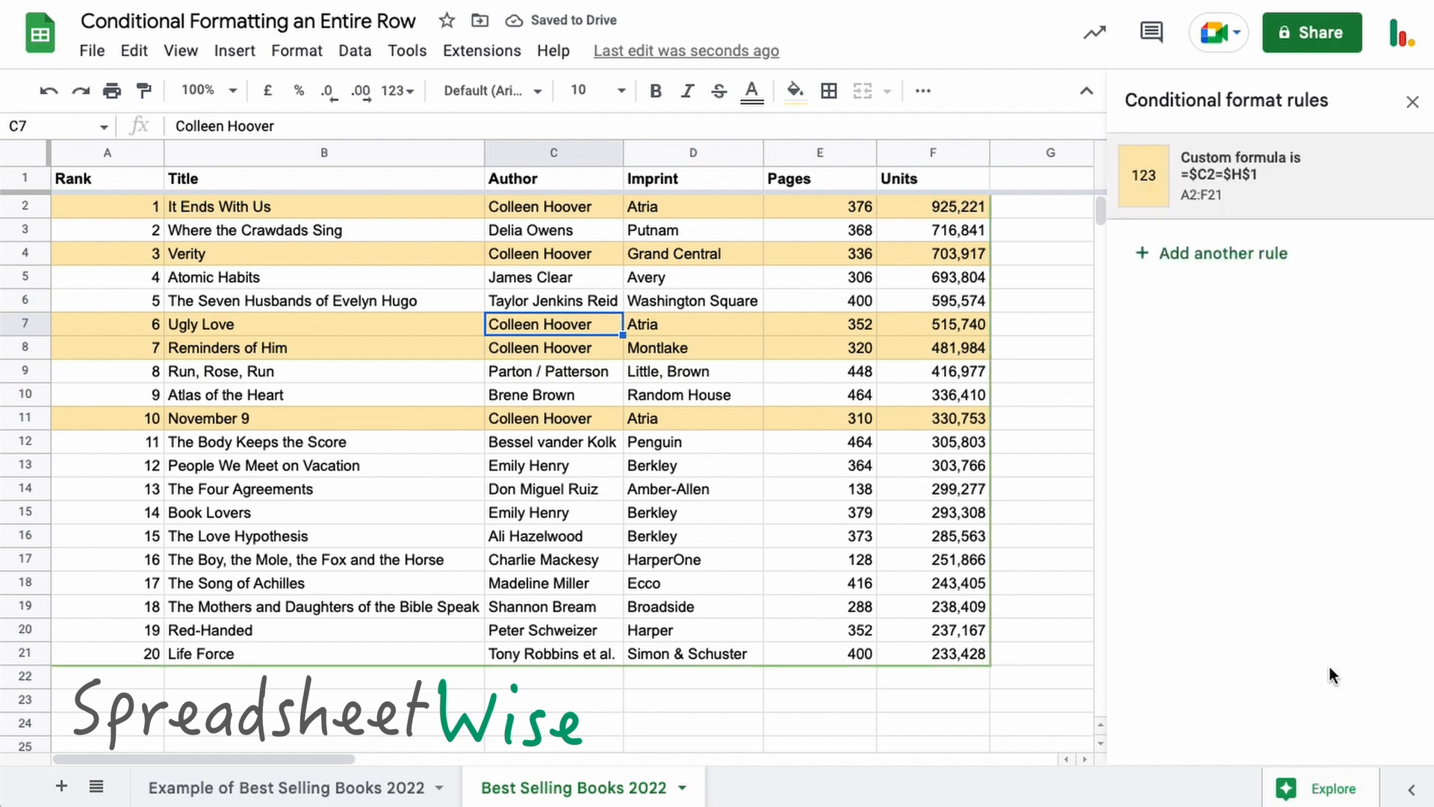
{"action": "left_click", "coordinate": [1412, 100]}
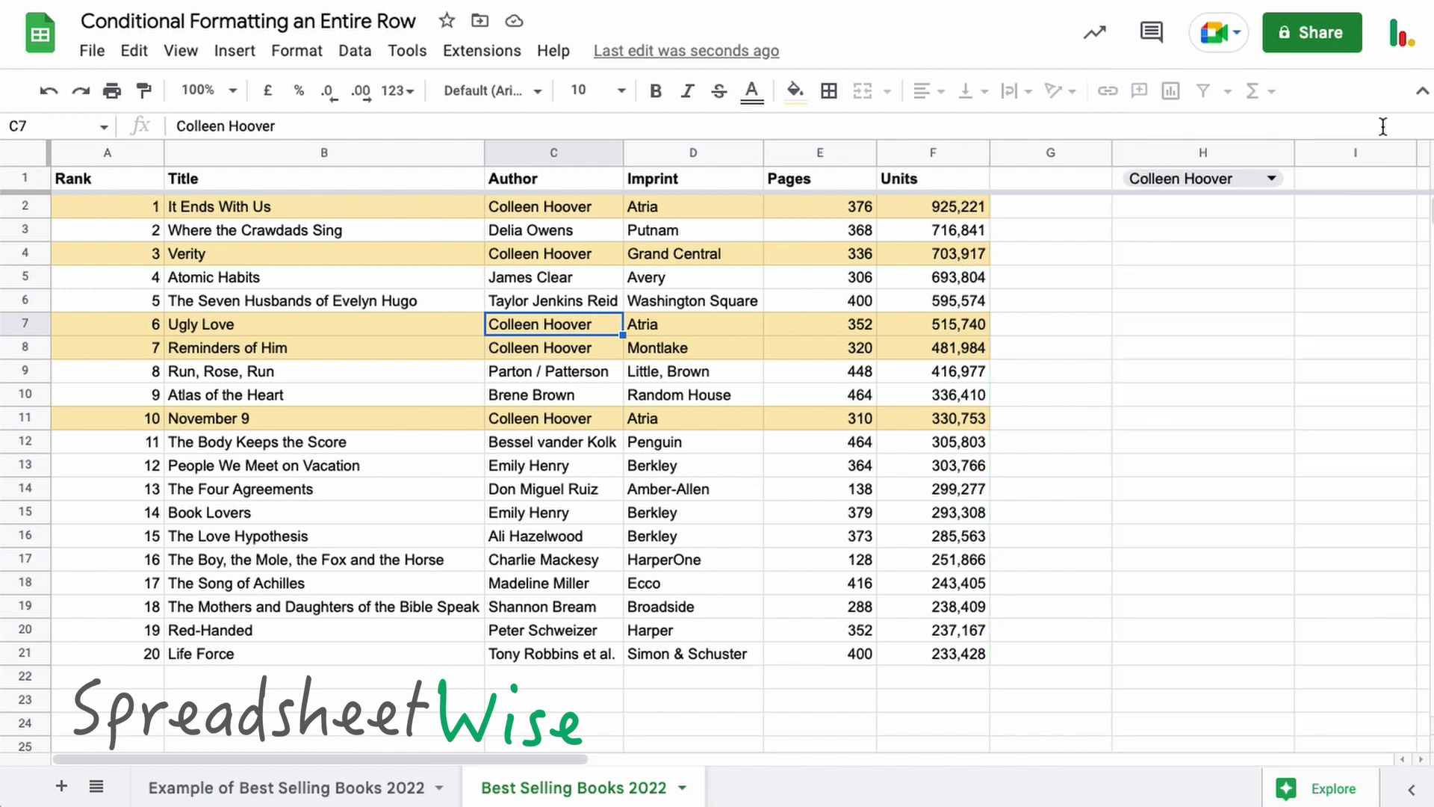
{"action": "left_click", "coordinate": [1272, 179]}
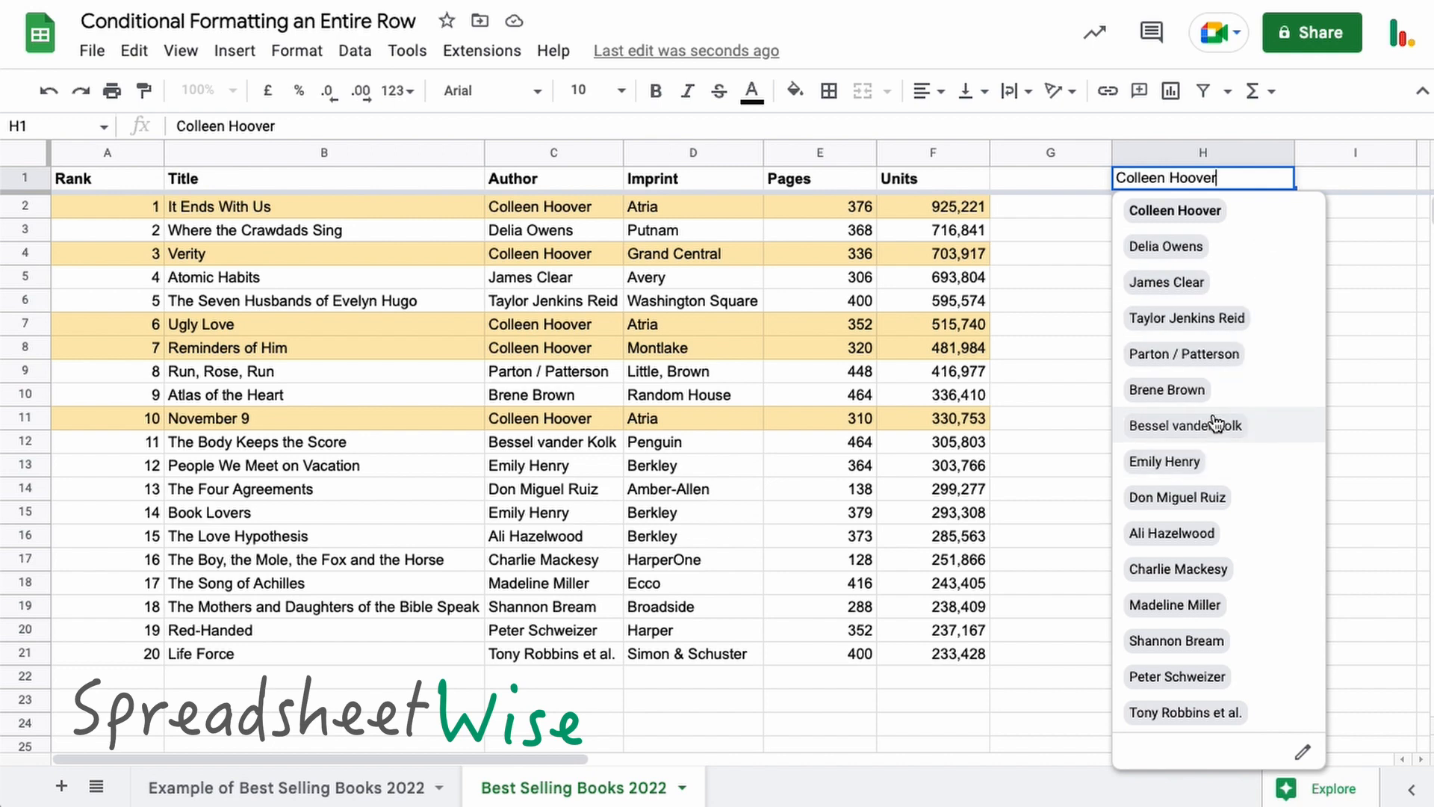
{"action": "left_click", "coordinate": [1166, 462]}
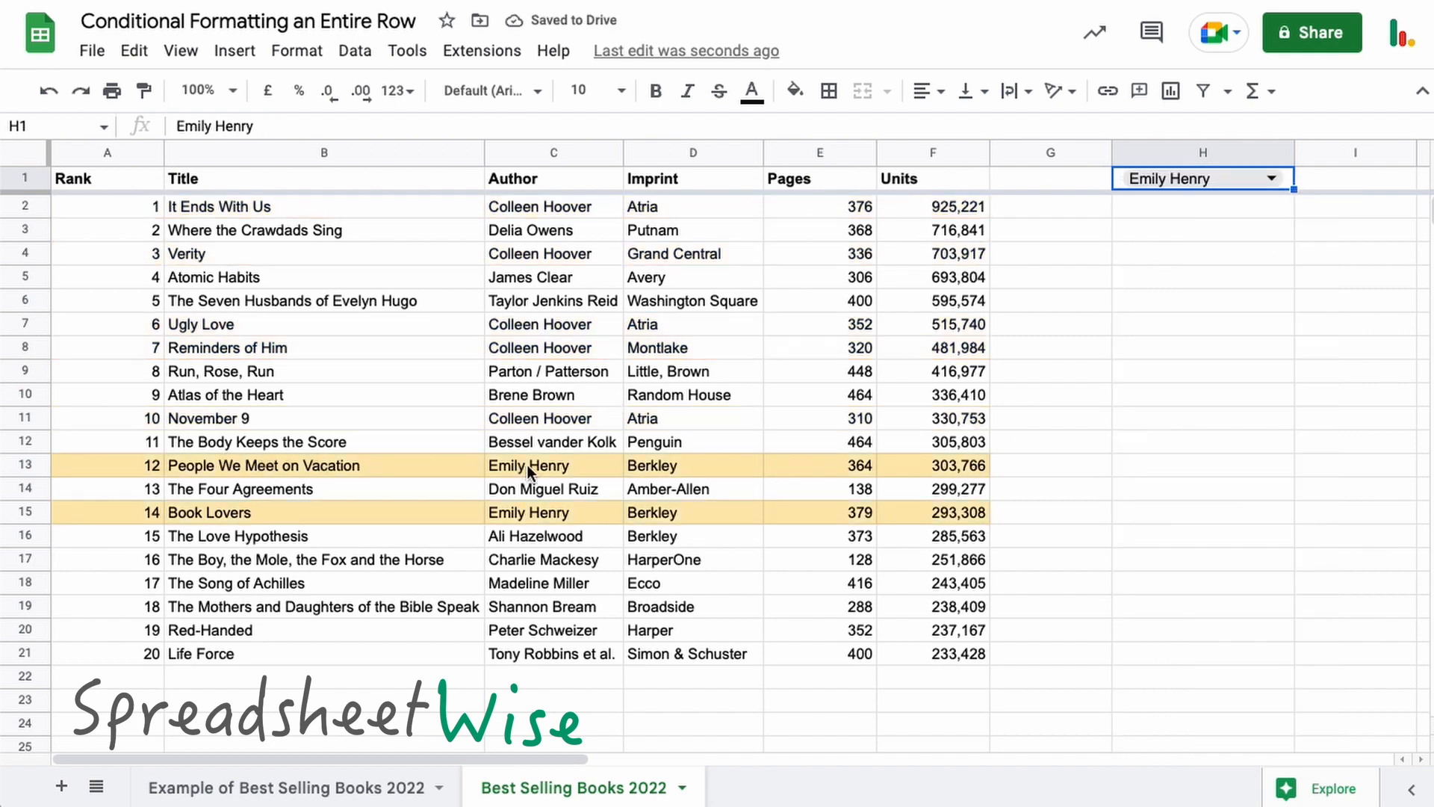
Step: Choose Brene Brown in H1 so only her Atlas of the Heart row highlights
{"action": "left_click", "coordinate": [1272, 177]}
{"action": "left_click", "coordinate": [1189, 394]}
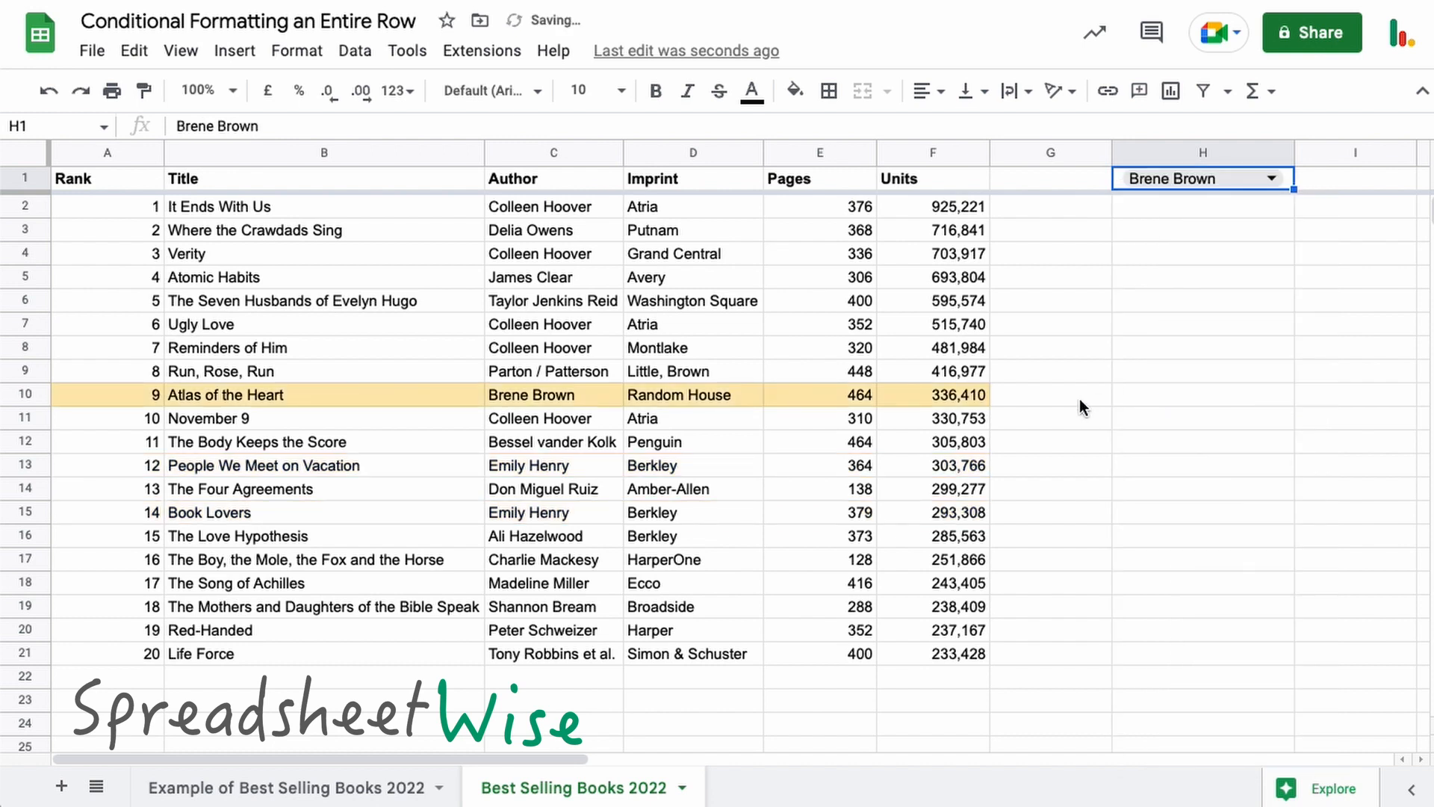